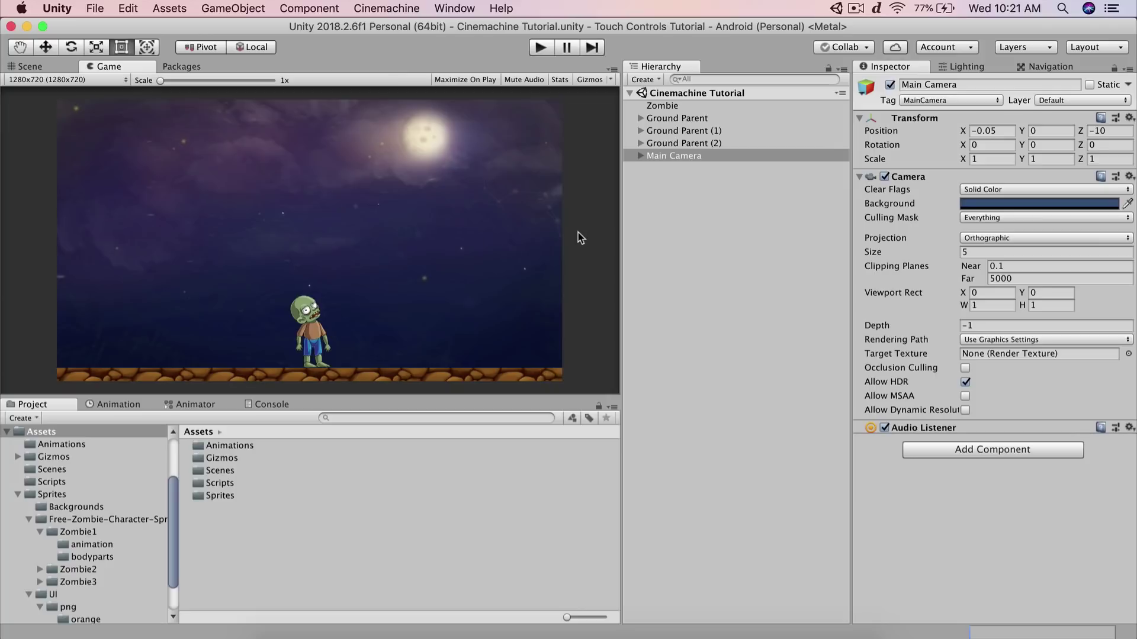
Show the docked Packages view and close it
click(204, 66)
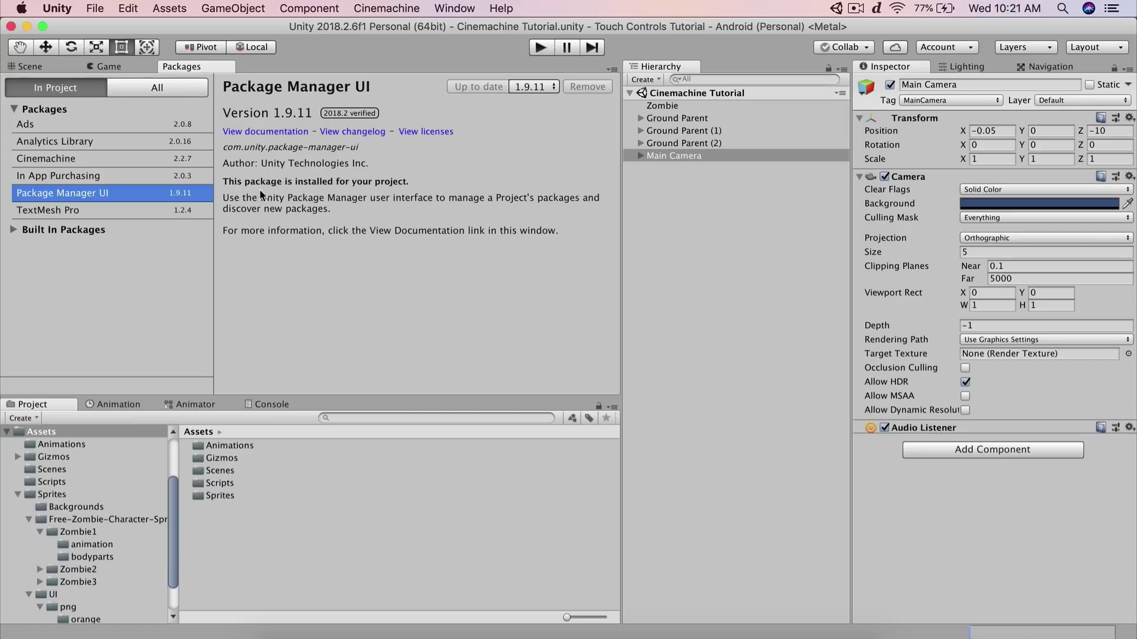
right_click(201, 69)
click(197, 69)
right_click(196, 66)
click(198, 92)
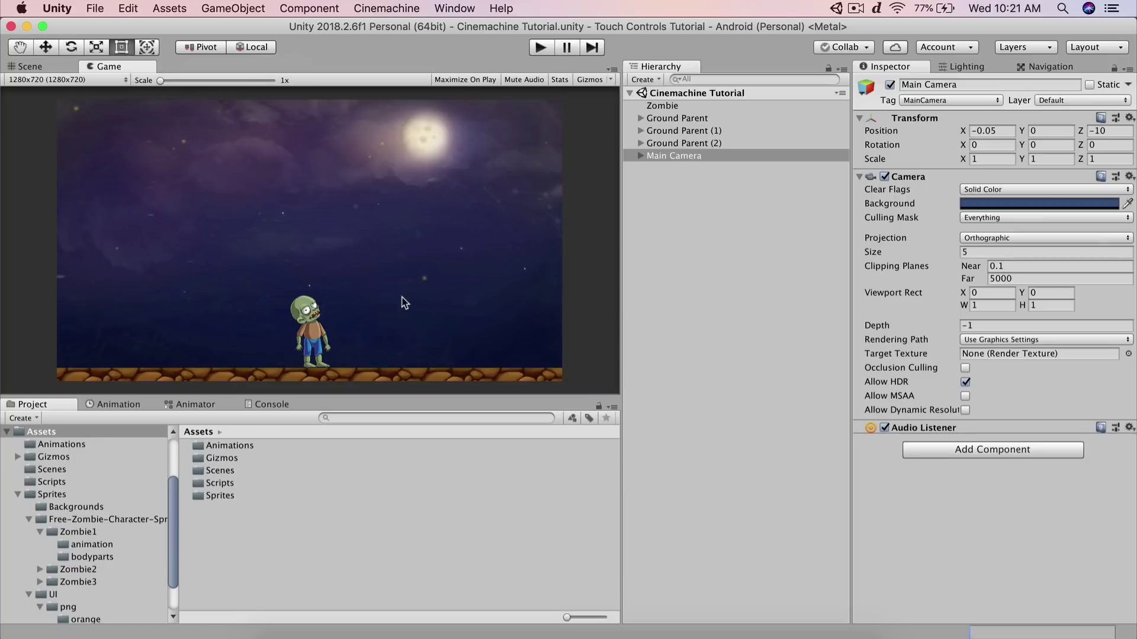
Open the Package Manager and dock its window beside the Game view
click(466, 9)
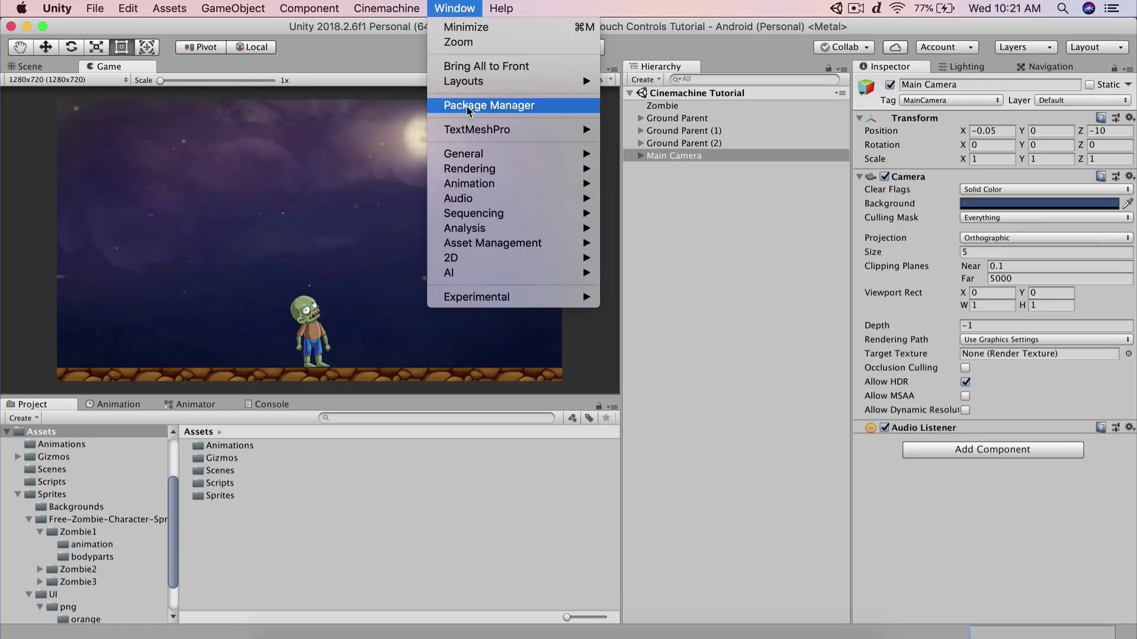
click(375, 62)
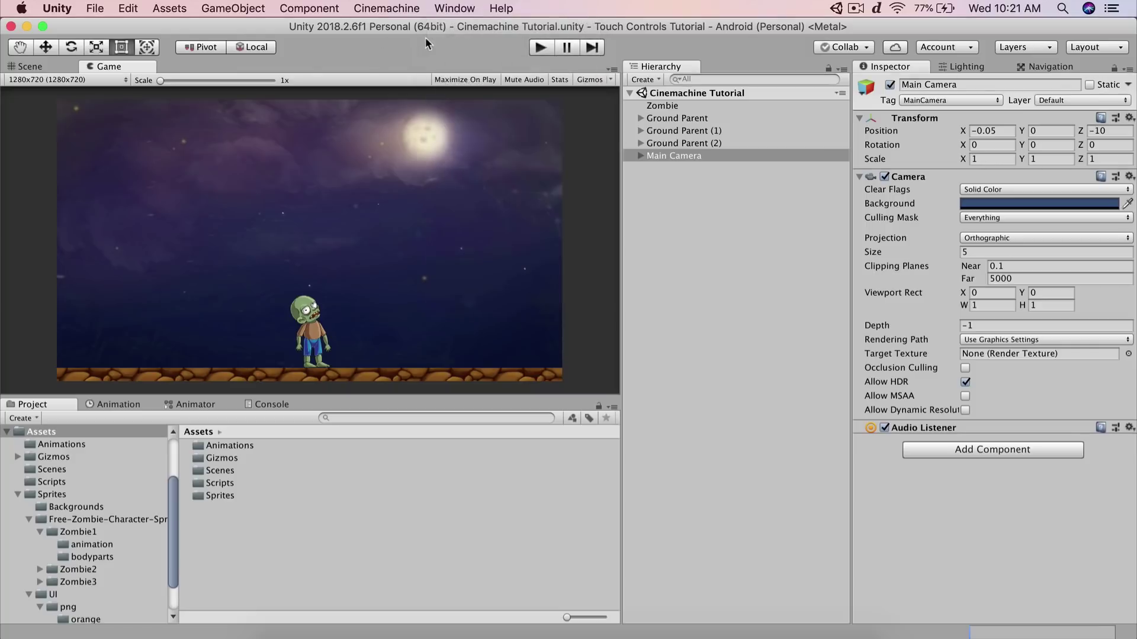
click(447, 12)
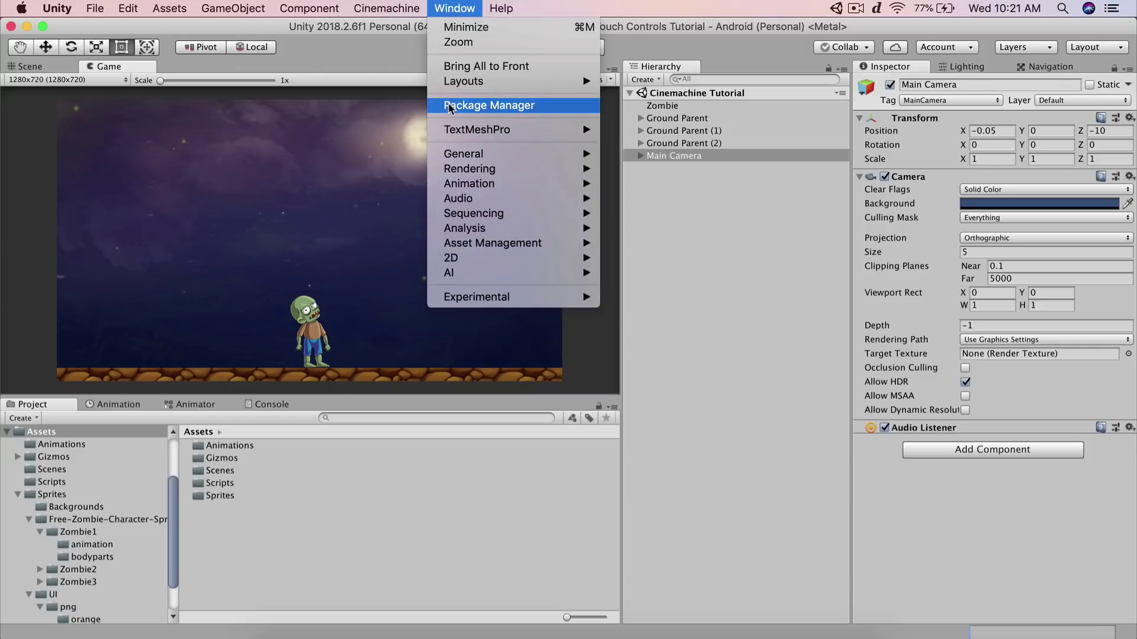
click(512, 111)
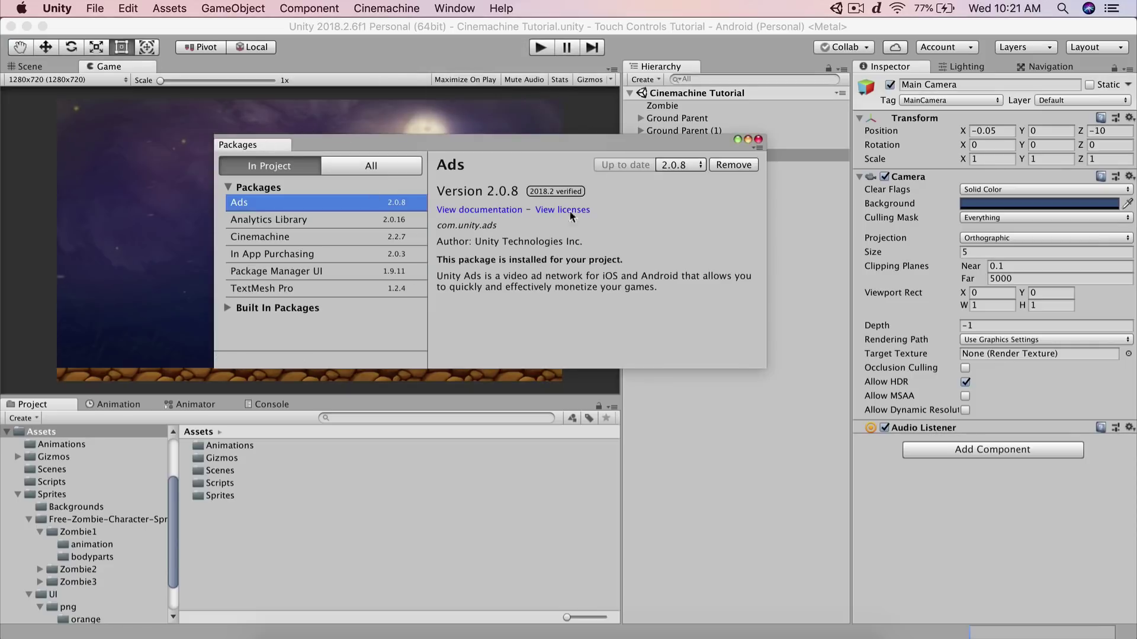
drag(281, 148, 290, 67)
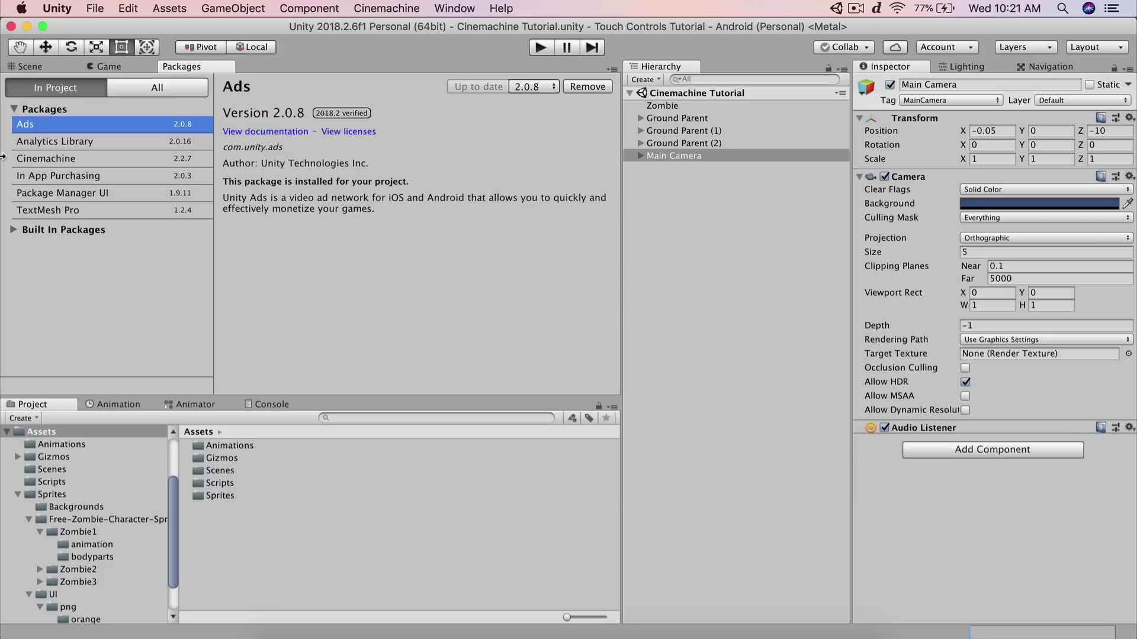
List all available packages and compare the installation details of the Cinemachine package with those of Burst
click(125, 159)
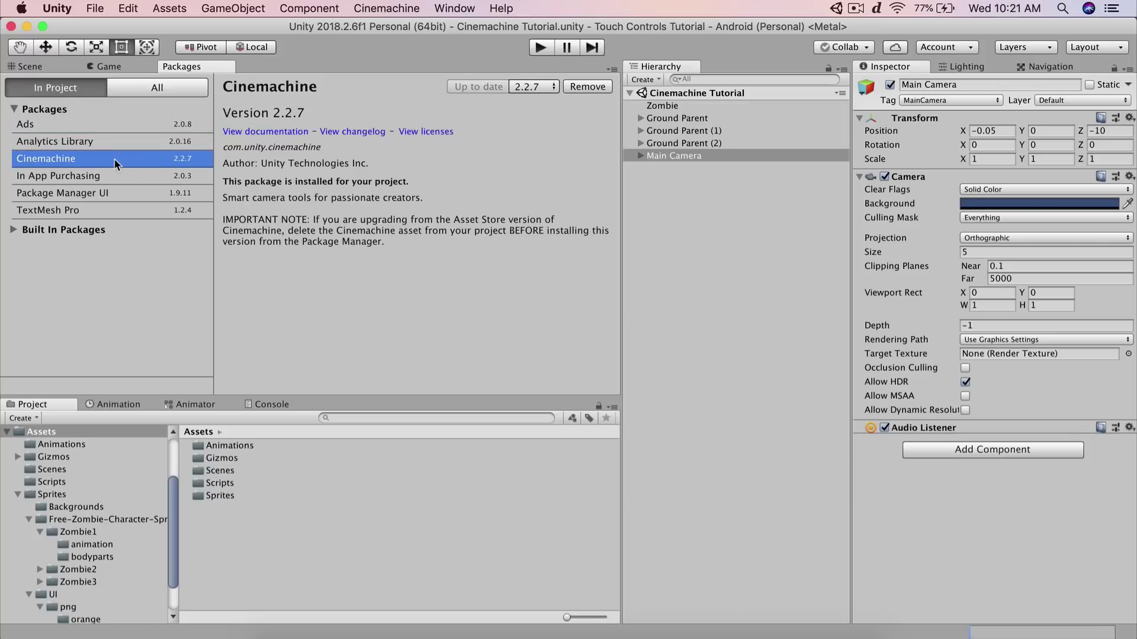
click(151, 92)
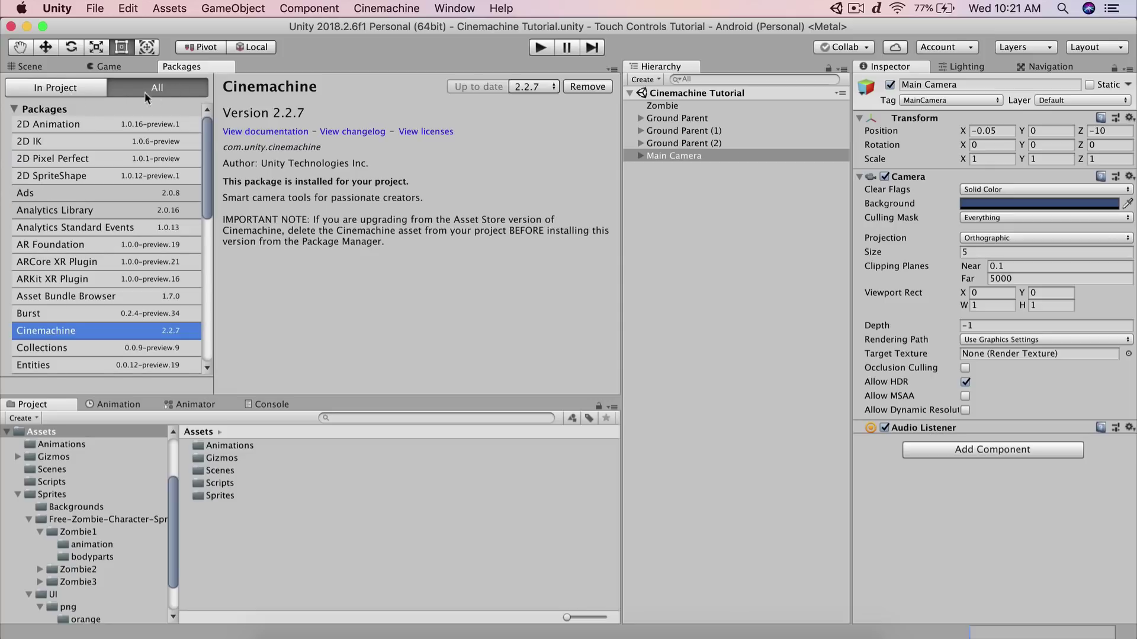
click(94, 312)
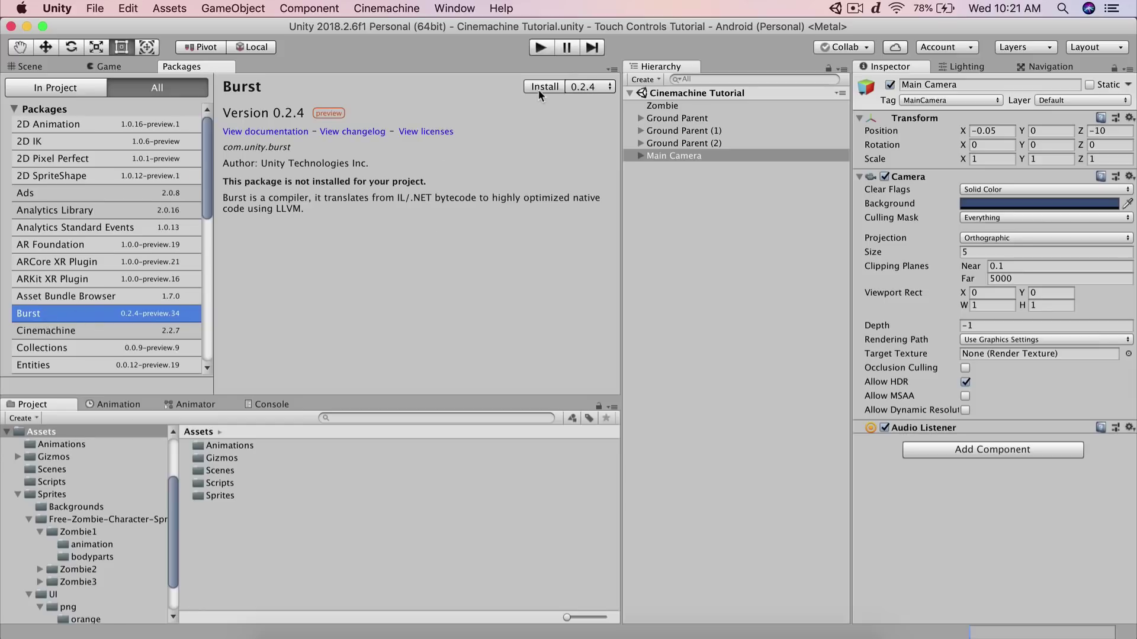
click(112, 332)
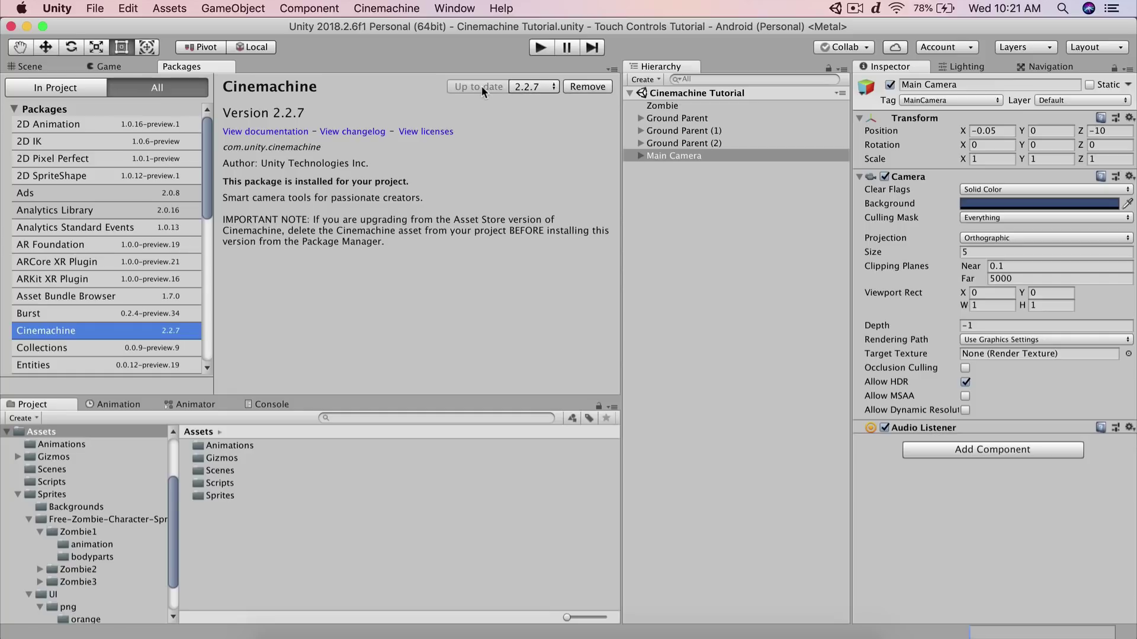
click(105, 317)
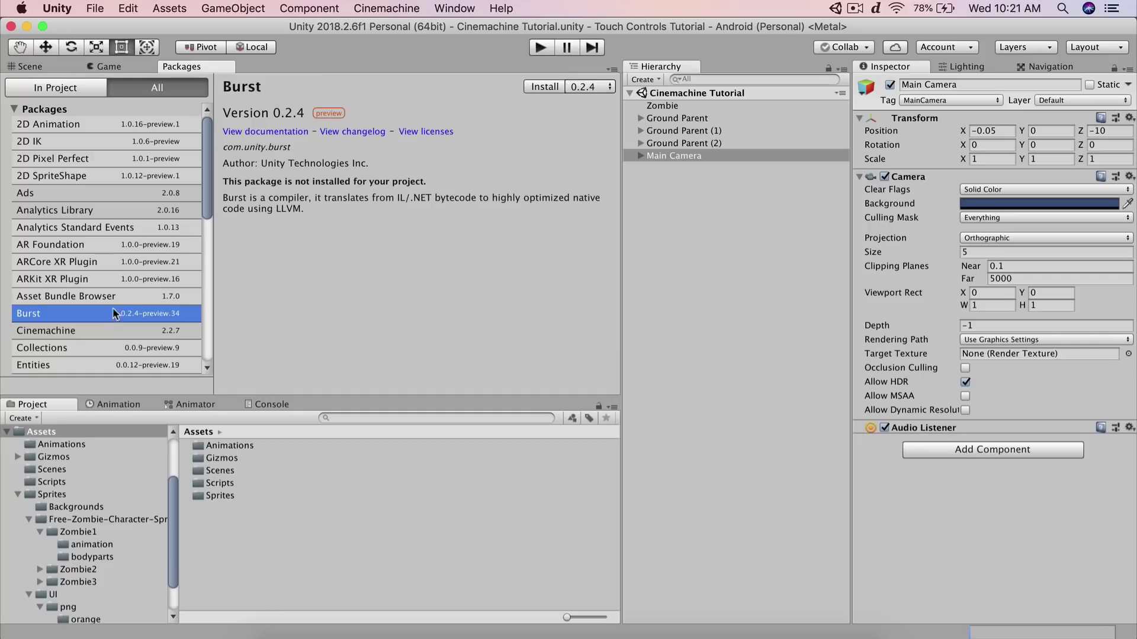
click(48, 330)
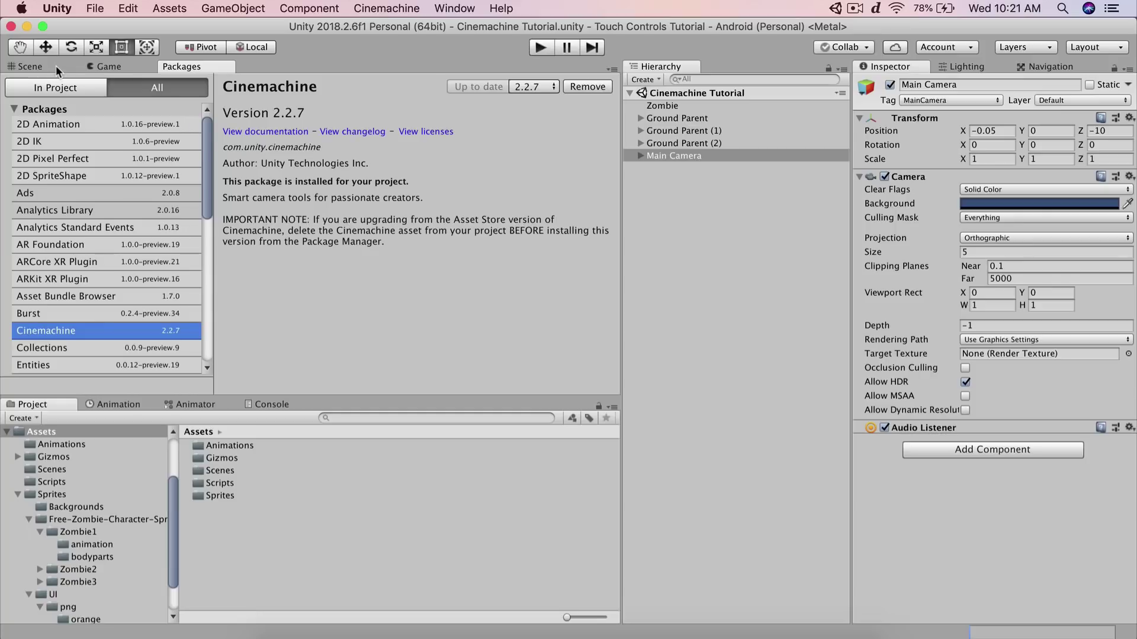
Return to the Game view and look through the available Cinemachine camera creation commands
click(108, 66)
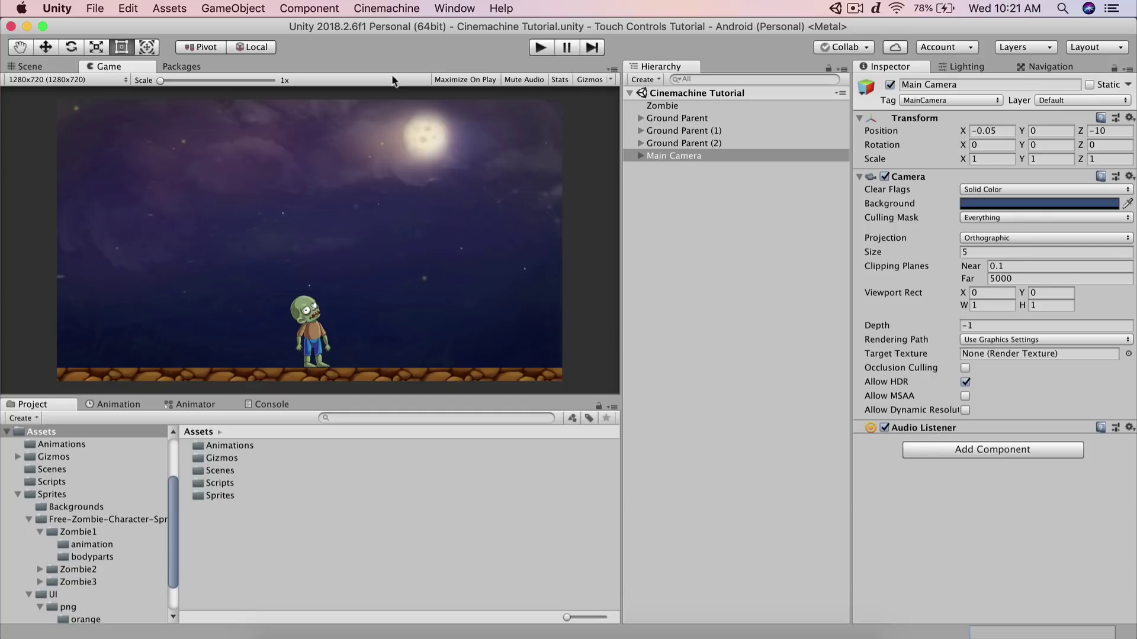
click(385, 8)
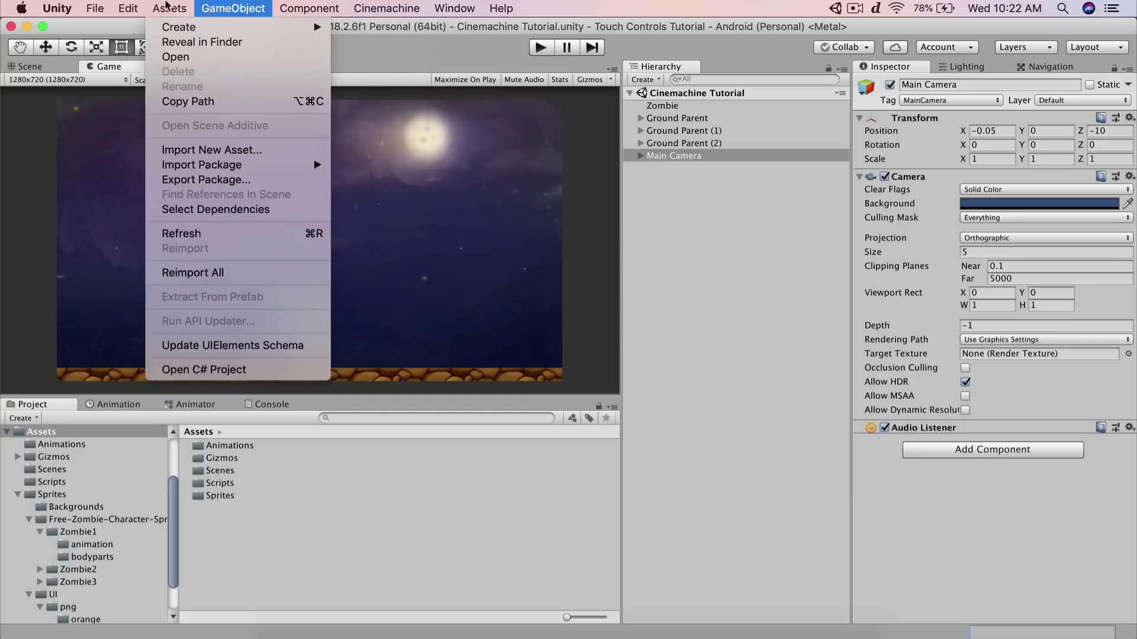
mouse_move(164, 13)
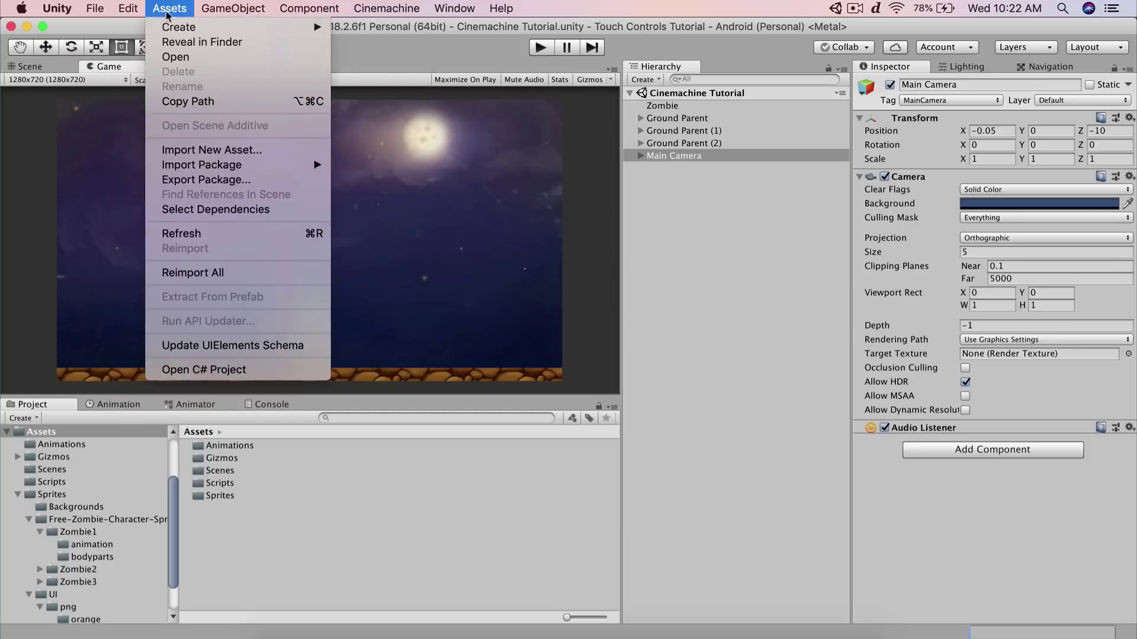
mouse_move(382, 13)
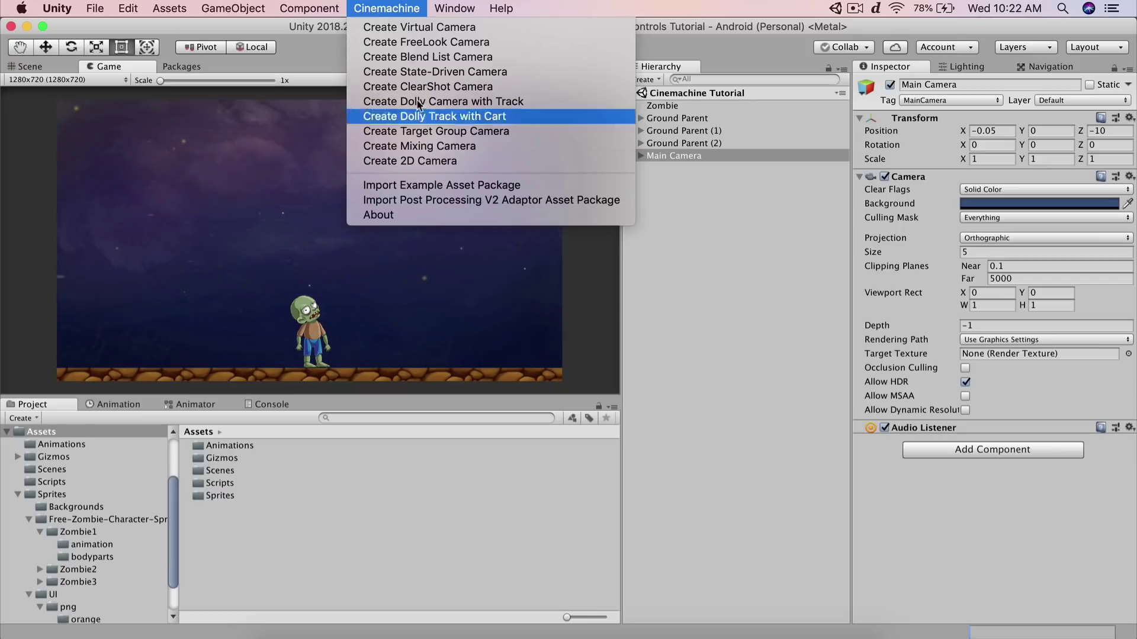
click(324, 41)
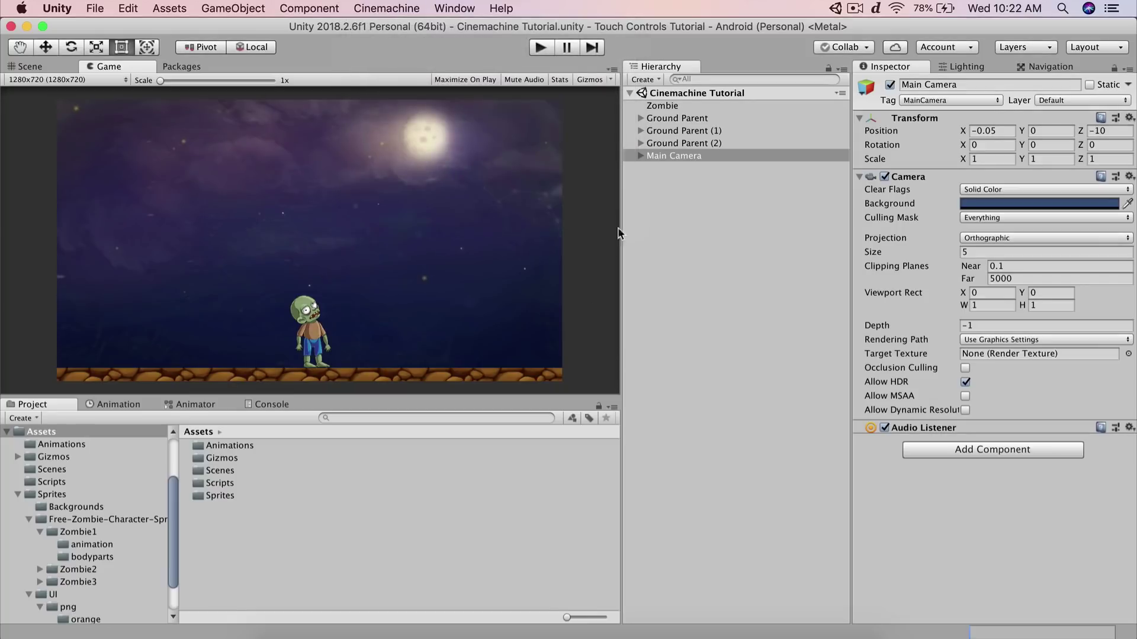
Select the Main Camera and compare its framing in the Scene view with the Game view
click(671, 156)
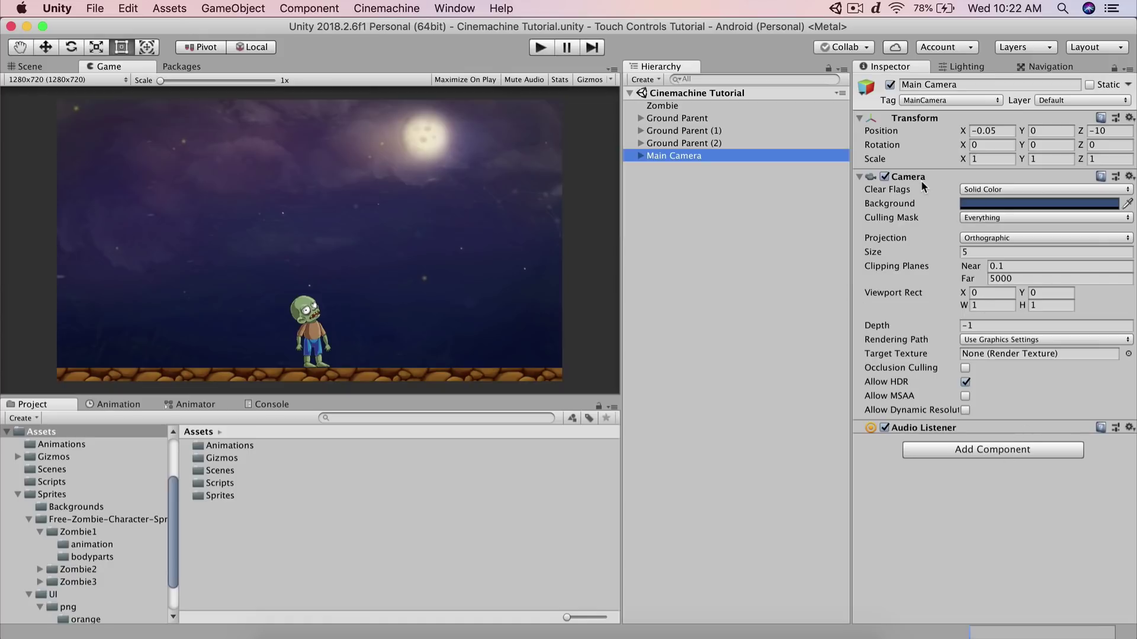
click(58, 69)
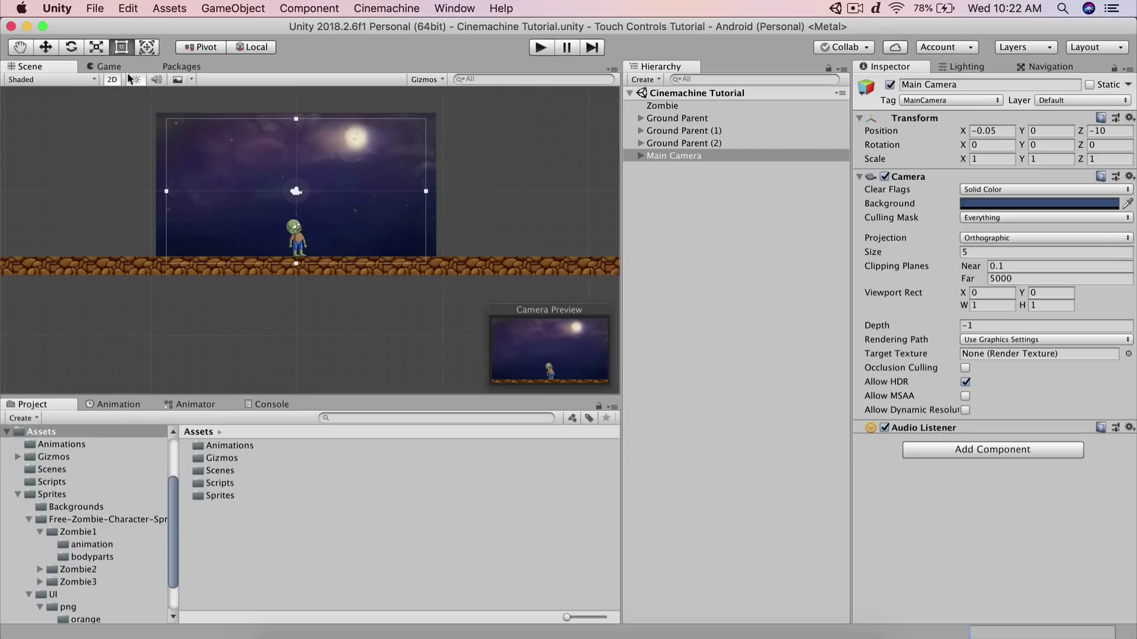
click(119, 67)
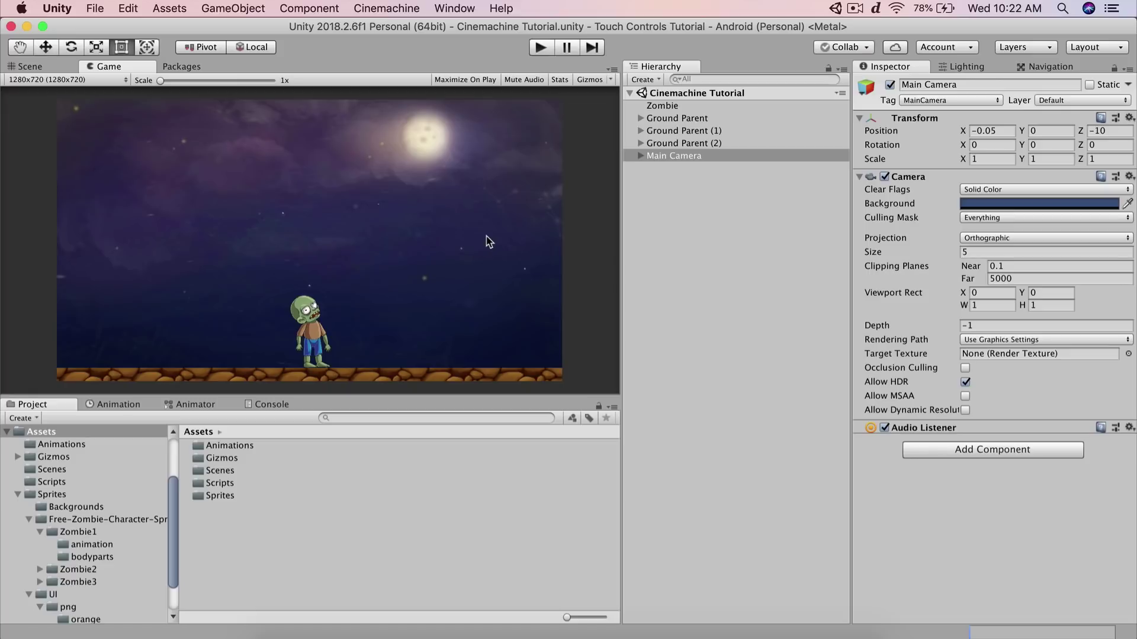
Create a Cinemachine 2D camera in the Cinemachine Tutorial scene
click(384, 9)
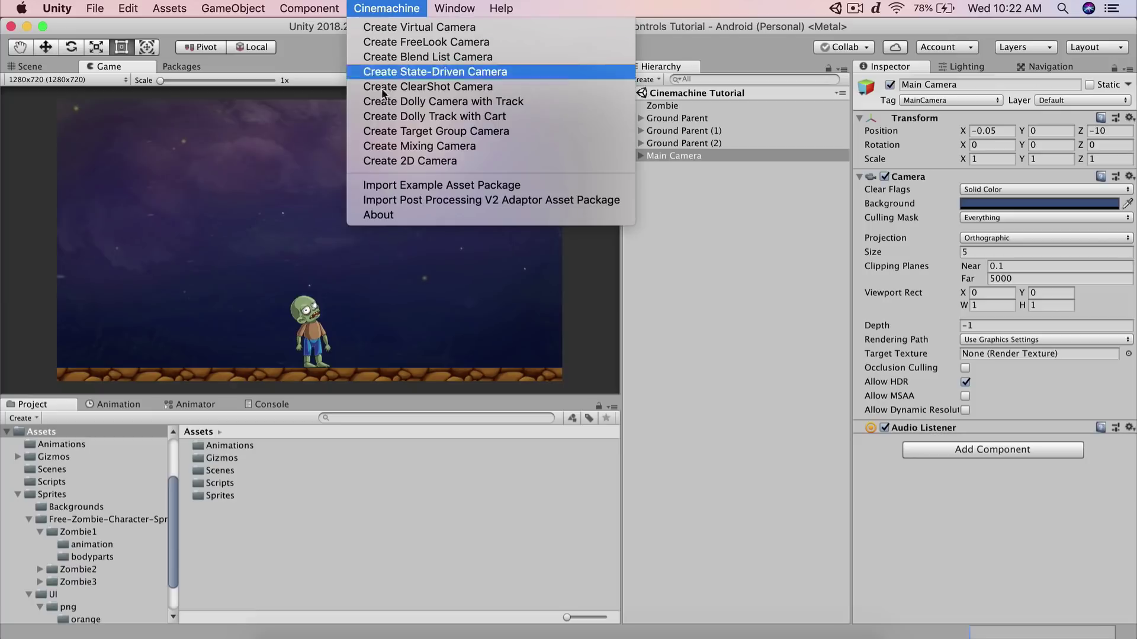
click(497, 165)
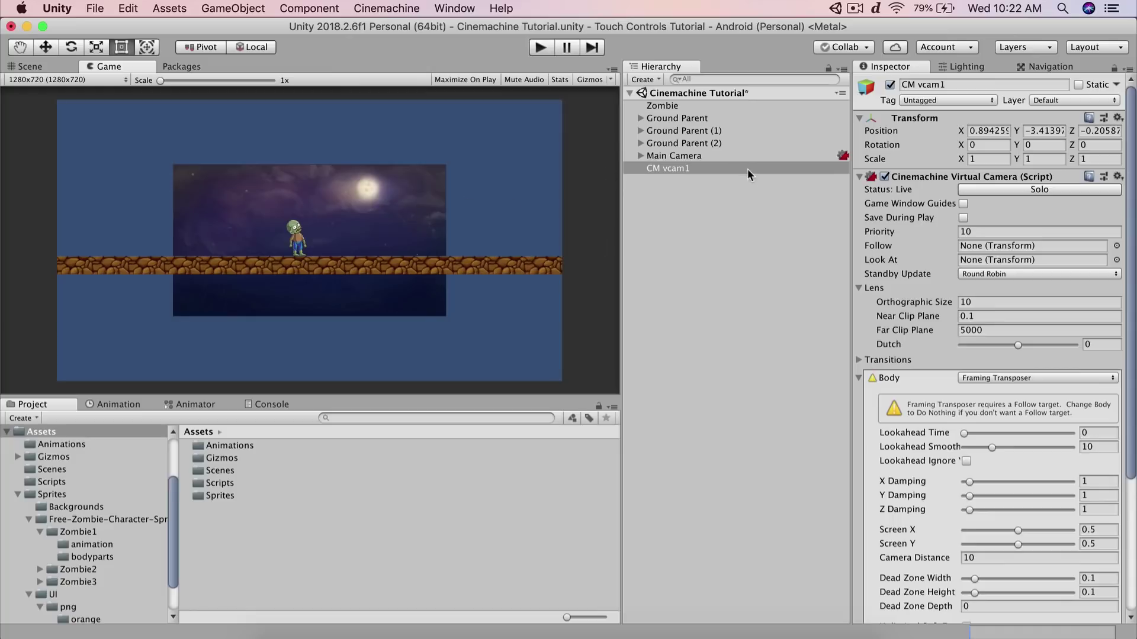
Examine the Main Camera's orthographic size, position and Cinemachine Brain component
click(721, 158)
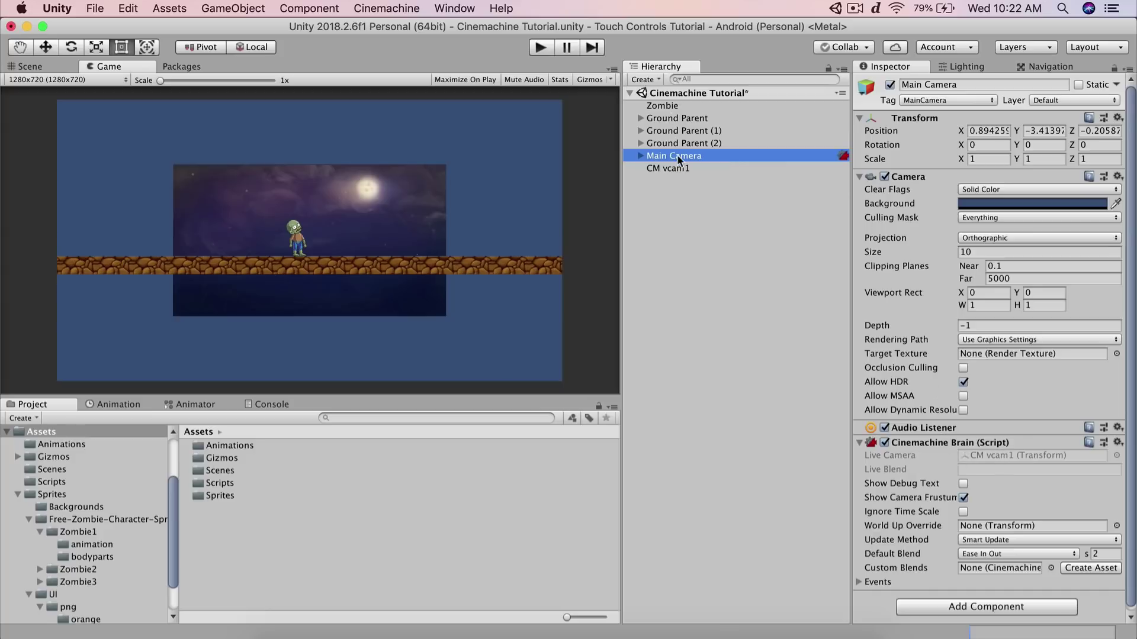
click(875, 253)
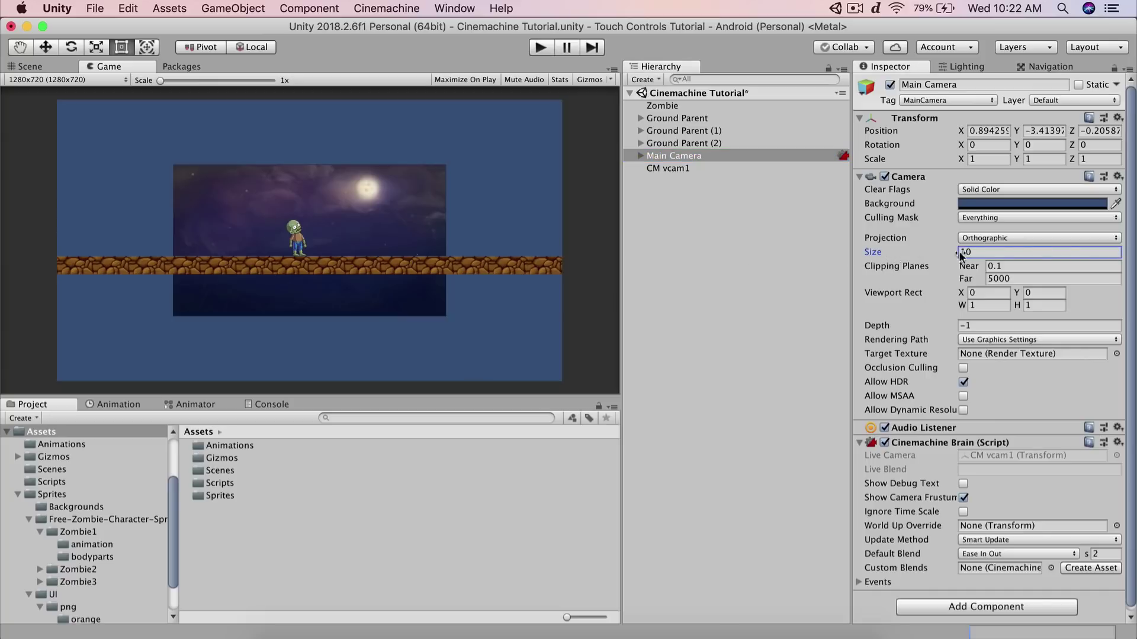
click(960, 132)
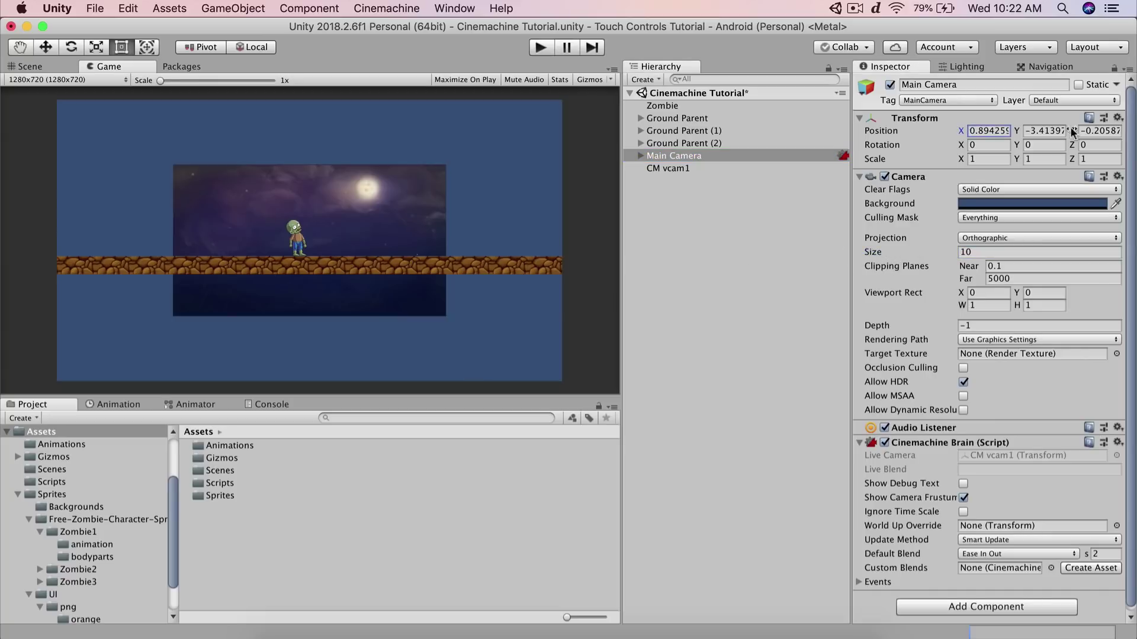
click(1018, 131)
click(960, 131)
Examine the virtual camera CM vcam1's Cinemachine settings, including its lens values and the Body section
click(691, 169)
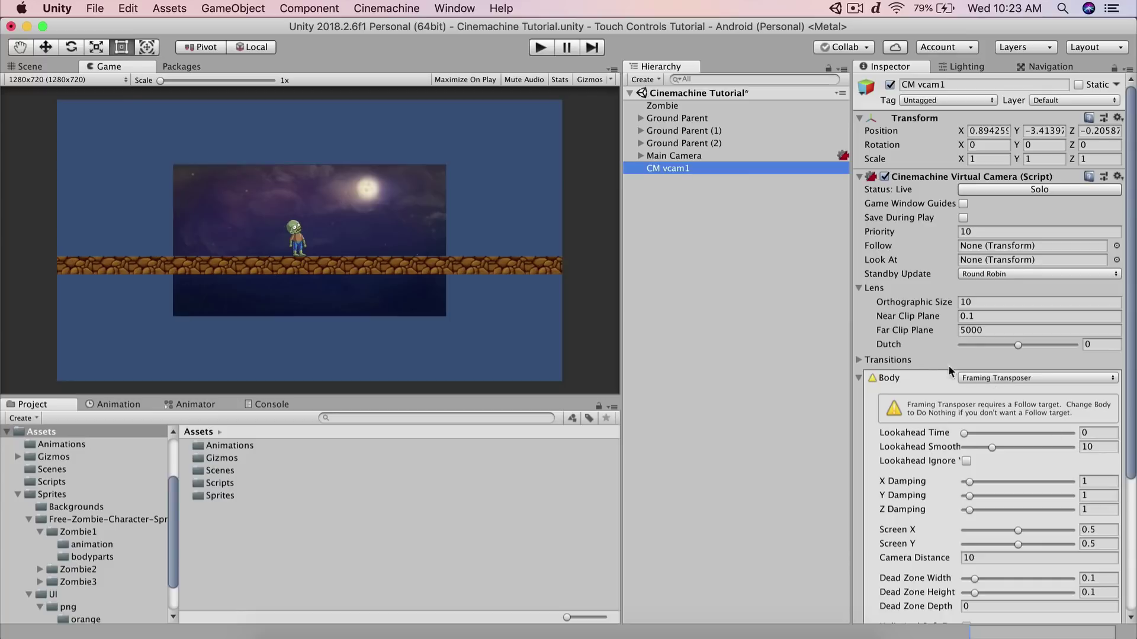
scroll(895, 354, down, 3)
scroll(864, 323, up, 3)
scroll(875, 335, down, 5)
scroll(874, 323, down, 2)
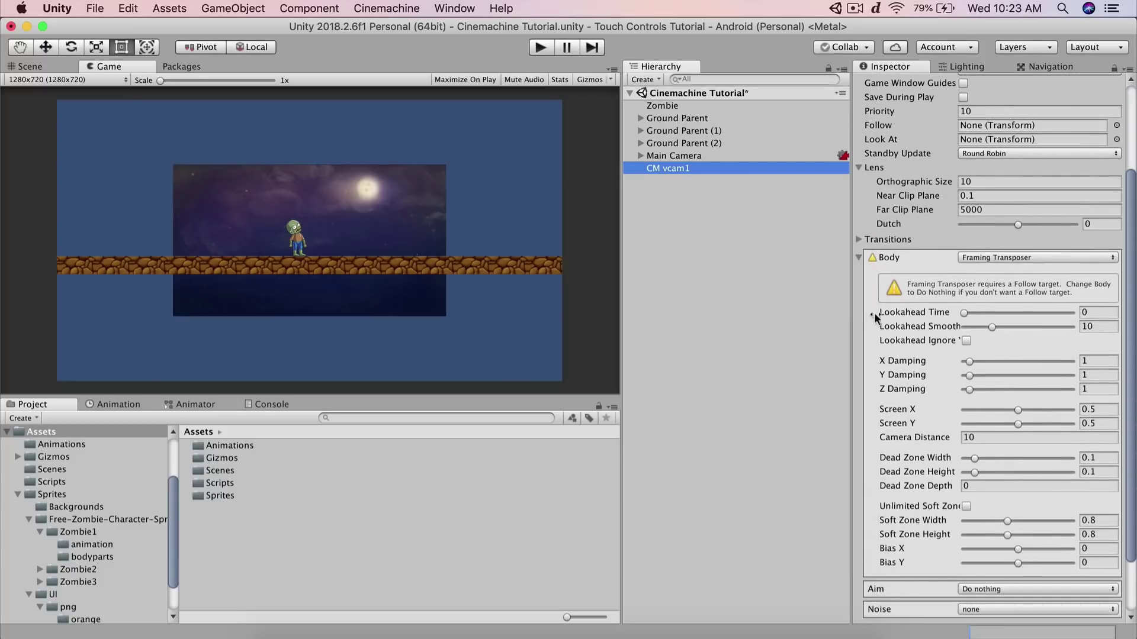
click(859, 258)
click(863, 380)
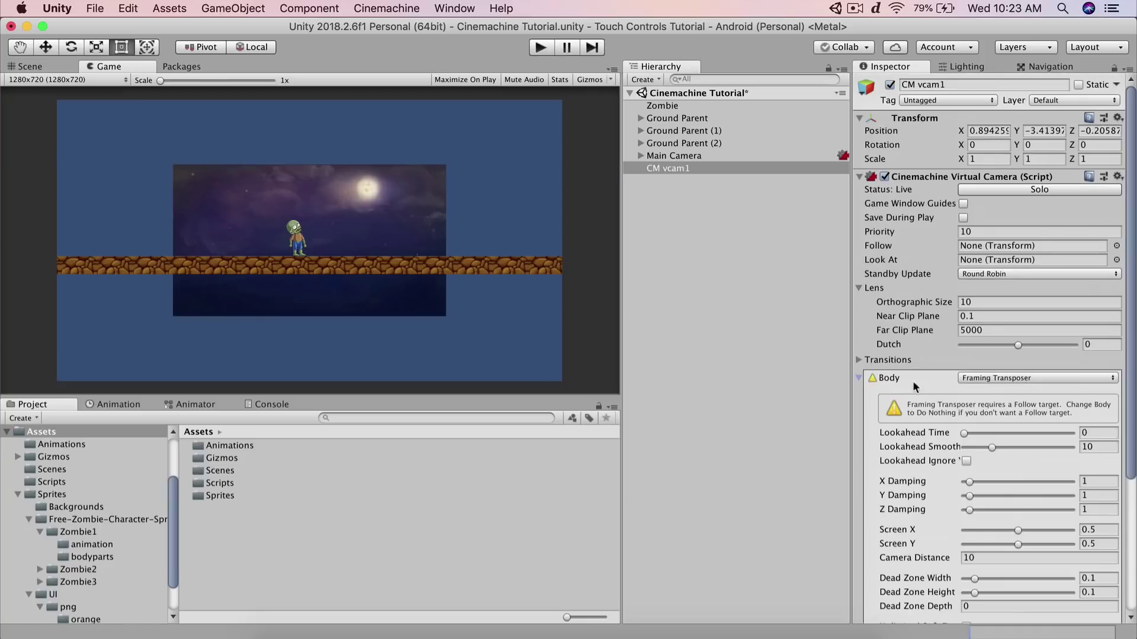
click(859, 378)
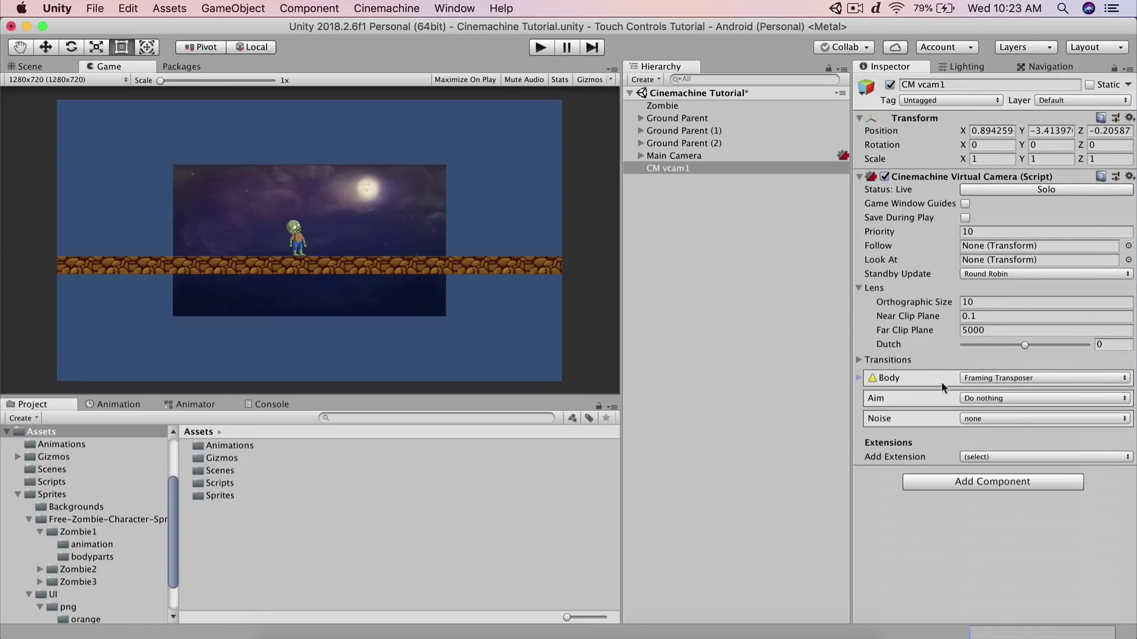
click(859, 379)
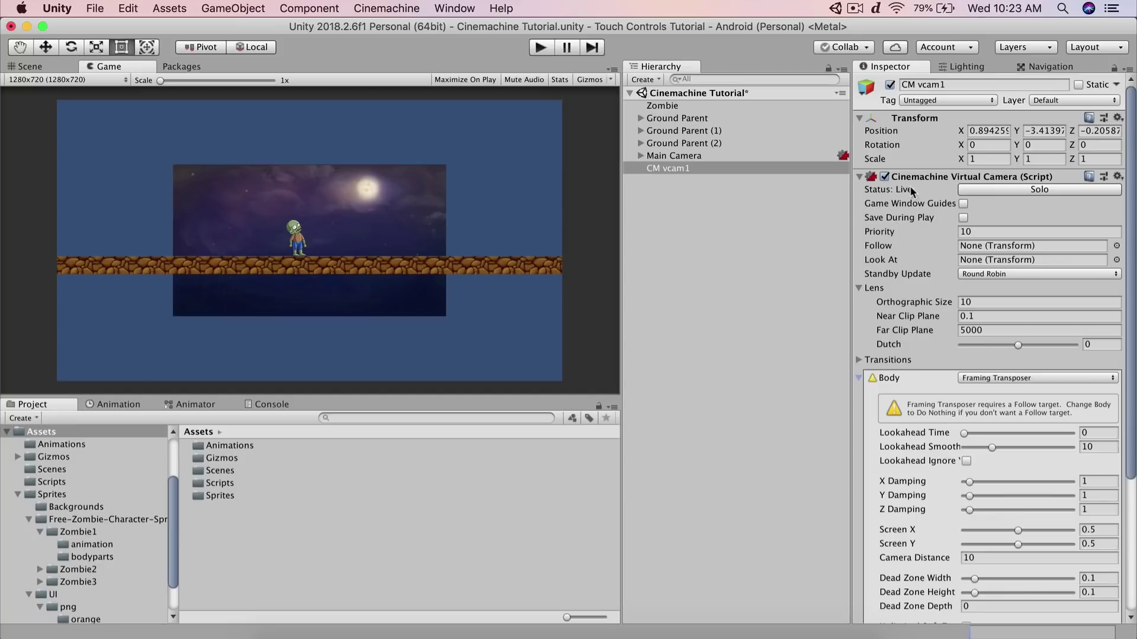
Switch to Highlight, circle CM vcam1's Follow field, draw an arrow from the Zombie object toward it, and quit Highlight
click(1064, 8)
text(highlight)
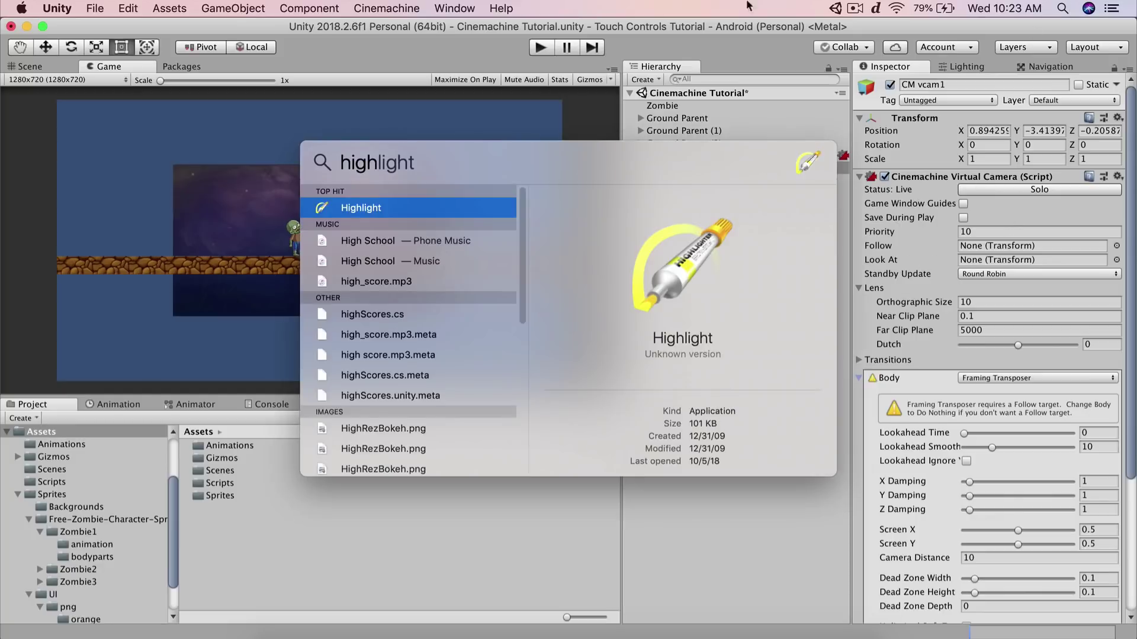
click(474, 217)
mouse_move(862, 239)
mouse_down()
mouse_move(1126, 245)
mouse_move(958, 264)
mouse_move(852, 253)
mouse_move(856, 244)
mouse_up()
mouse_move(670, 105)
mouse_down()
mouse_move(959, 225)
mouse_move(966, 211)
mouse_move(933, 232)
mouse_move(967, 234)
mouse_up()
drag(927, 224, 966, 234)
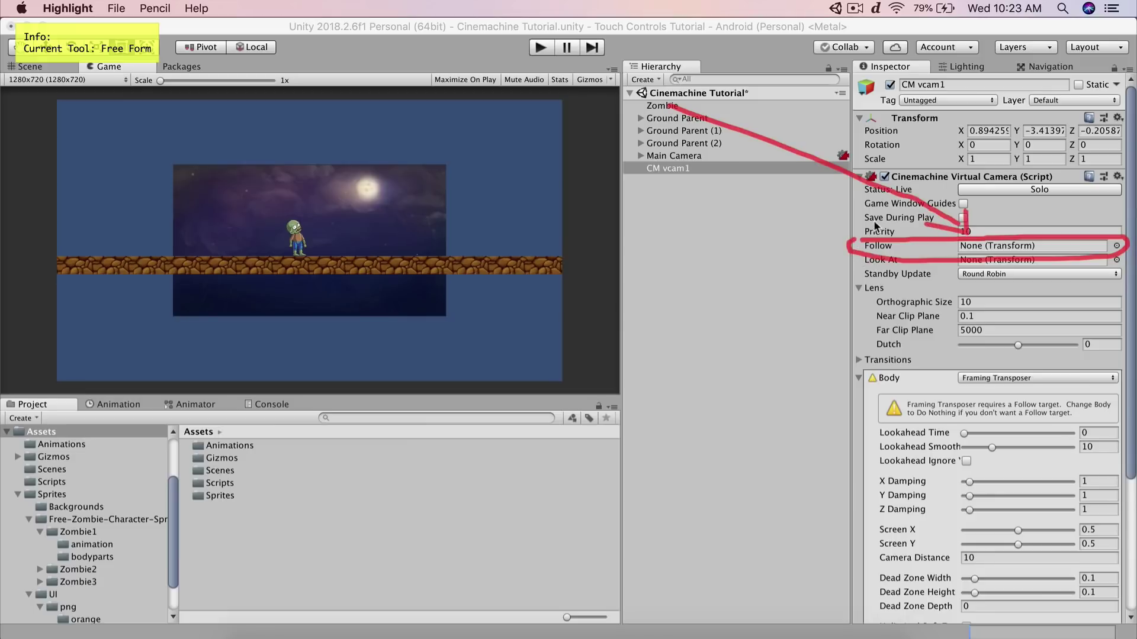
right_click(637, 632)
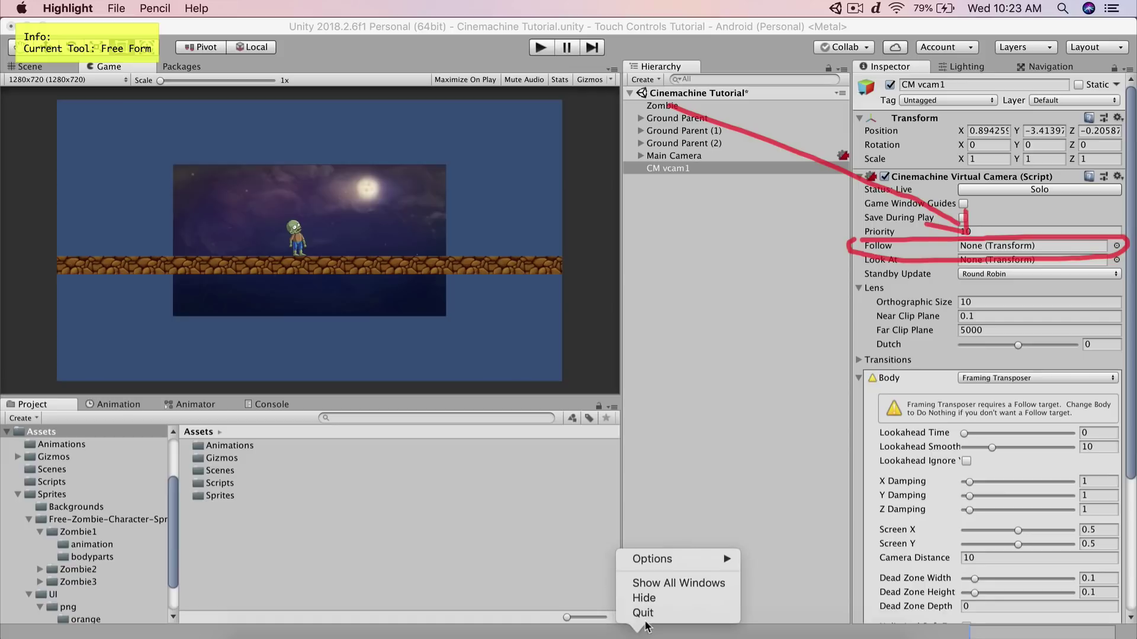
click(650, 616)
Assign the Zombie object as the Follow target of the virtual camera CM vcam1
mouse_move(672, 107)
mouse_down()
mouse_move(945, 187)
mouse_move(1018, 246)
mouse_up()
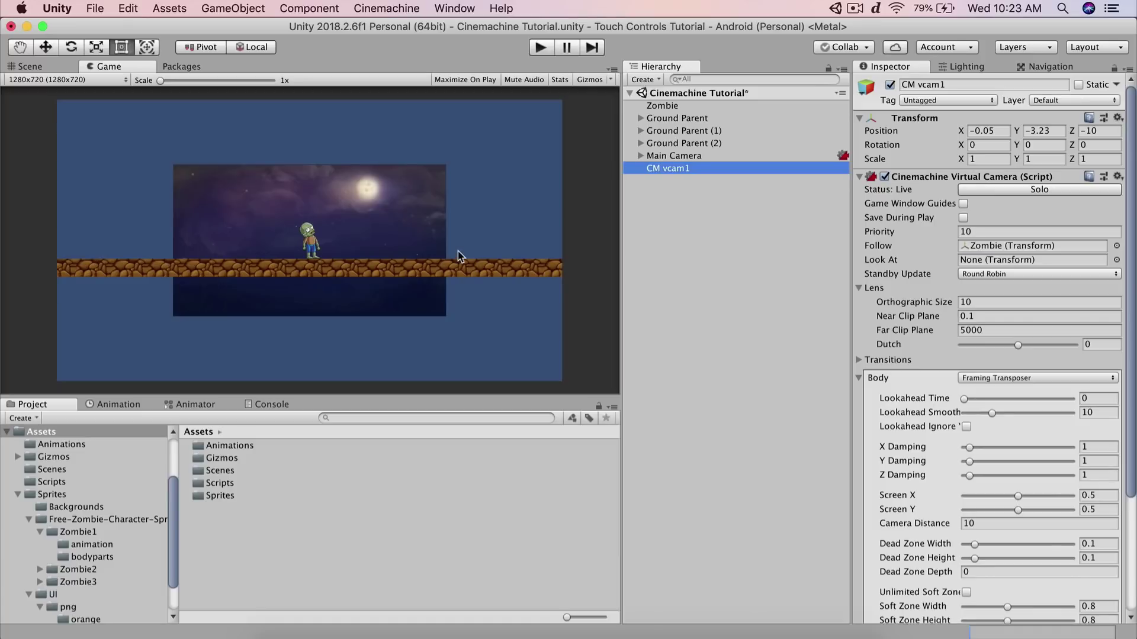
Check the Main Camera's size and set the lens Orthographic Size of virtual camera CM vcam1 to 5
click(711, 157)
click(976, 254)
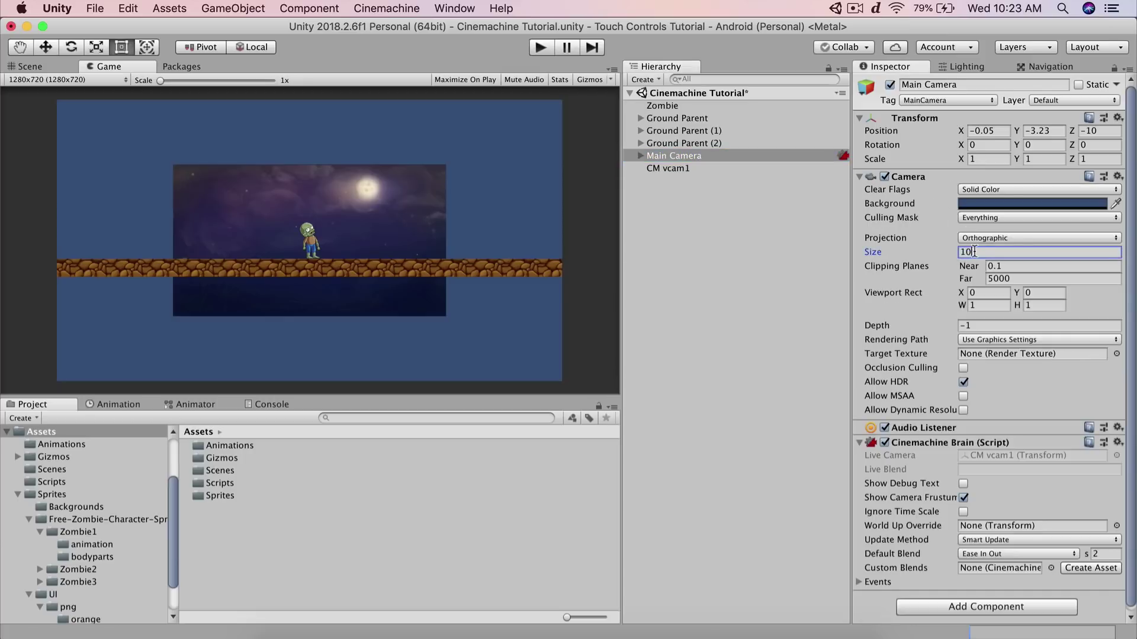
click(972, 249)
click(659, 168)
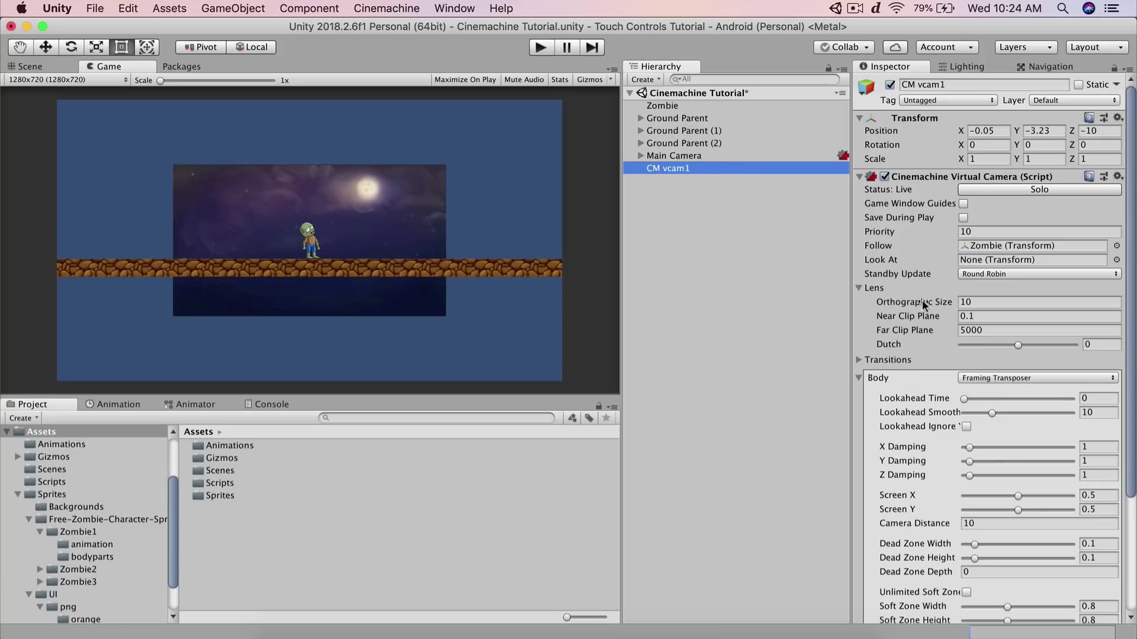
double_click(857, 289)
click(989, 302)
text(5)
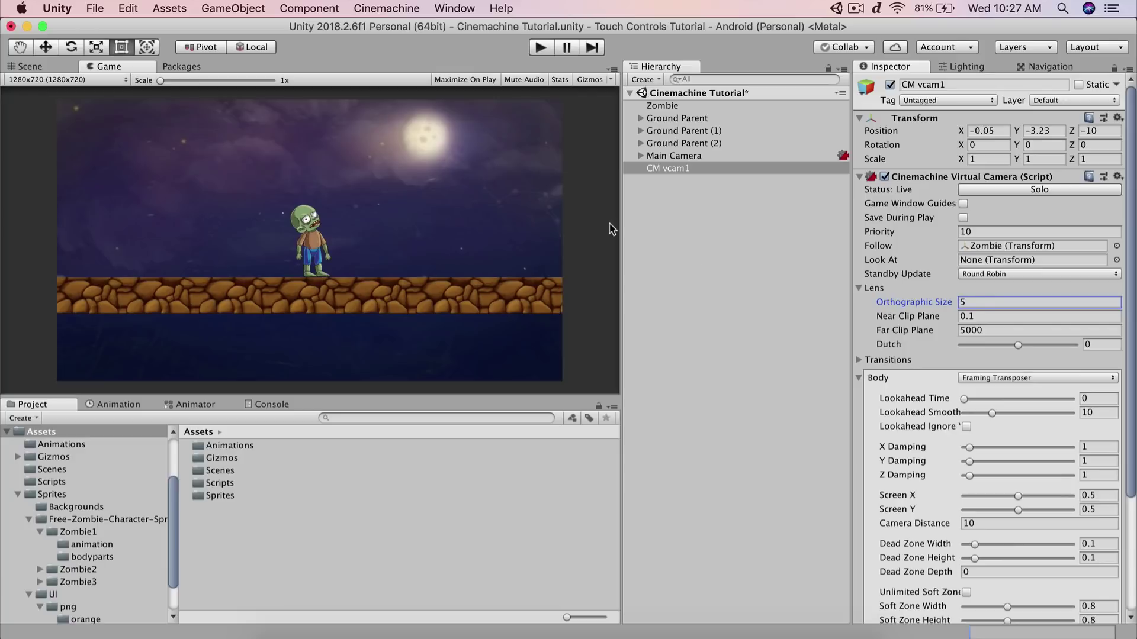
Set Screen Y in the Body section of CM vcam1 to 0.85
scroll(999, 219, down, 5)
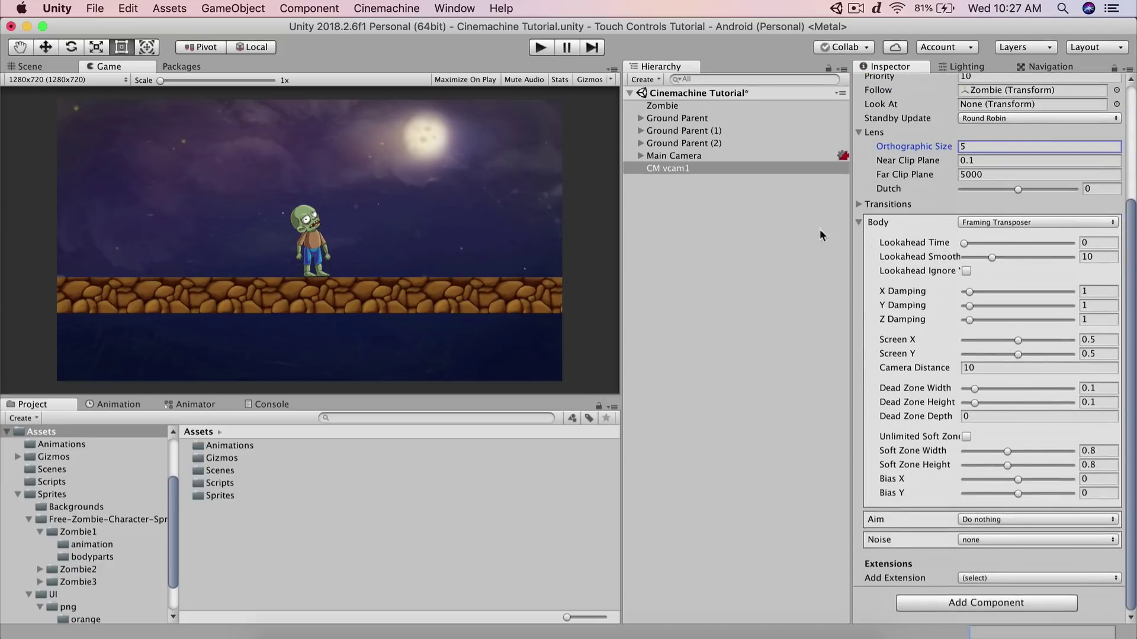
scroll(915, 240, up, 5)
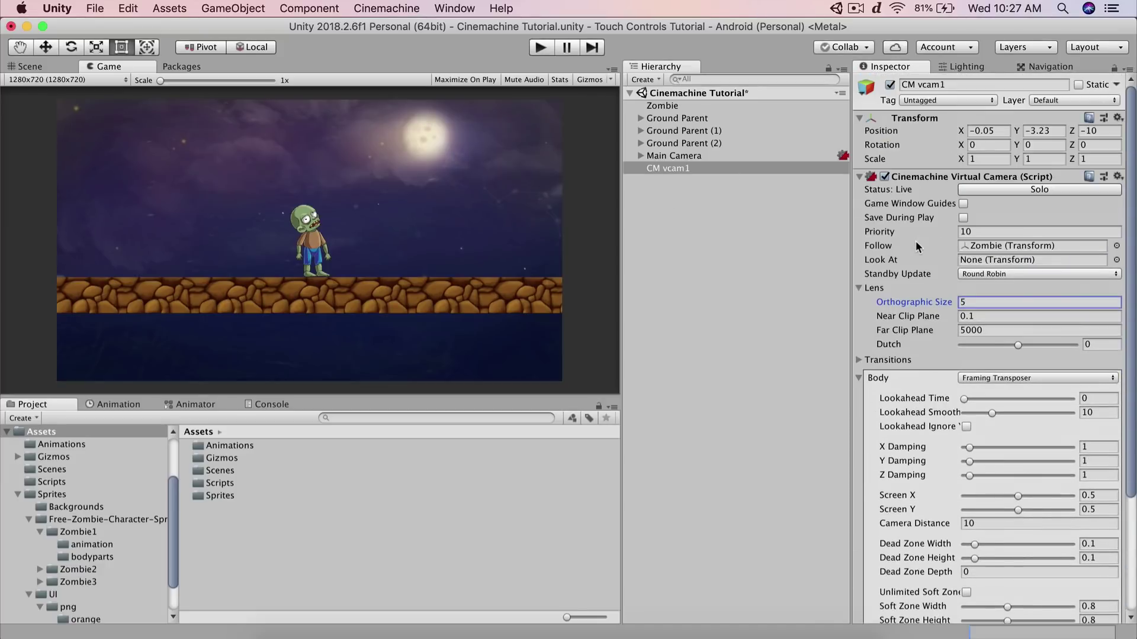
click(668, 168)
scroll(861, 235, down, 5)
scroll(924, 259, up, 5)
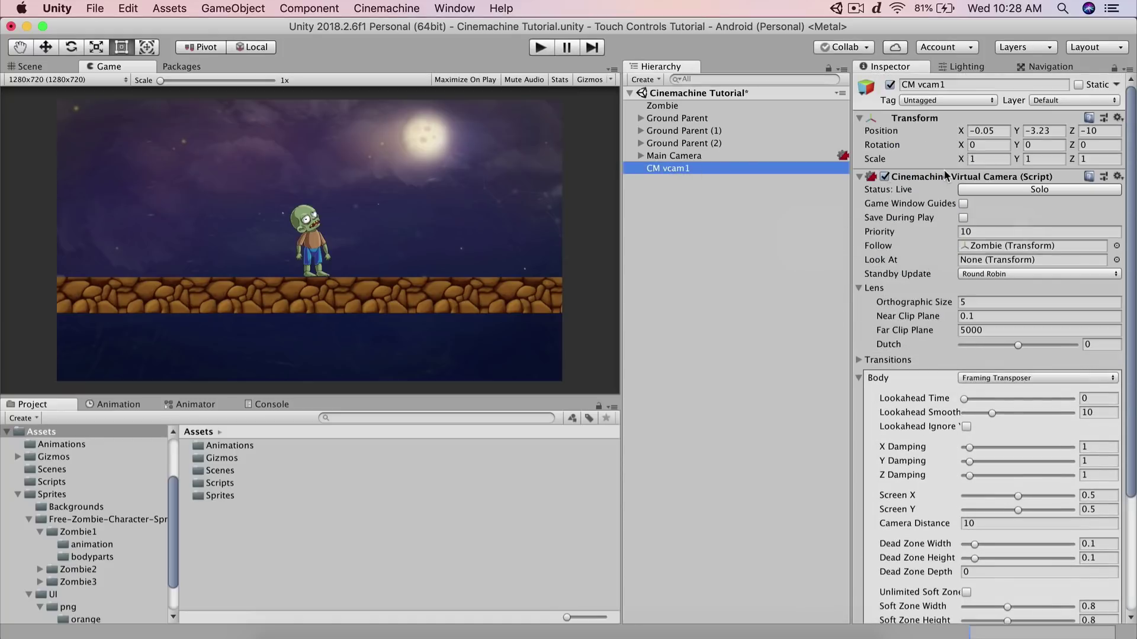
scroll(895, 232, down, 5)
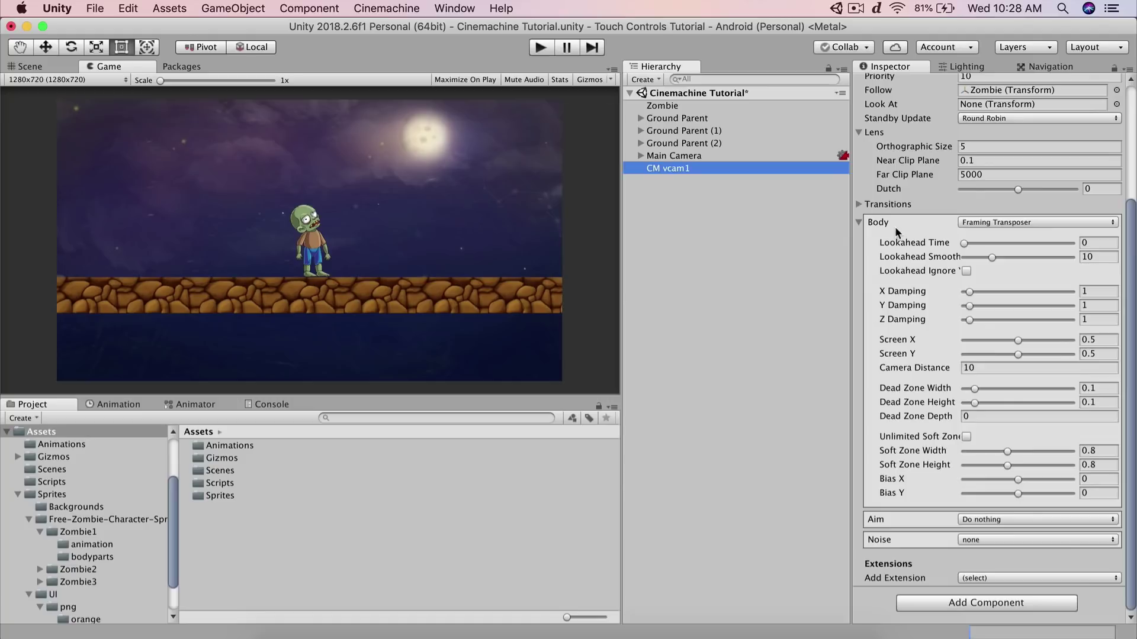
mouse_move(890, 322)
mouse_move(904, 355)
mouse_down()
mouse_move(926, 358)
mouse_move(859, 361)
mouse_move(921, 350)
mouse_move(873, 350)
mouse_move(913, 355)
mouse_up()
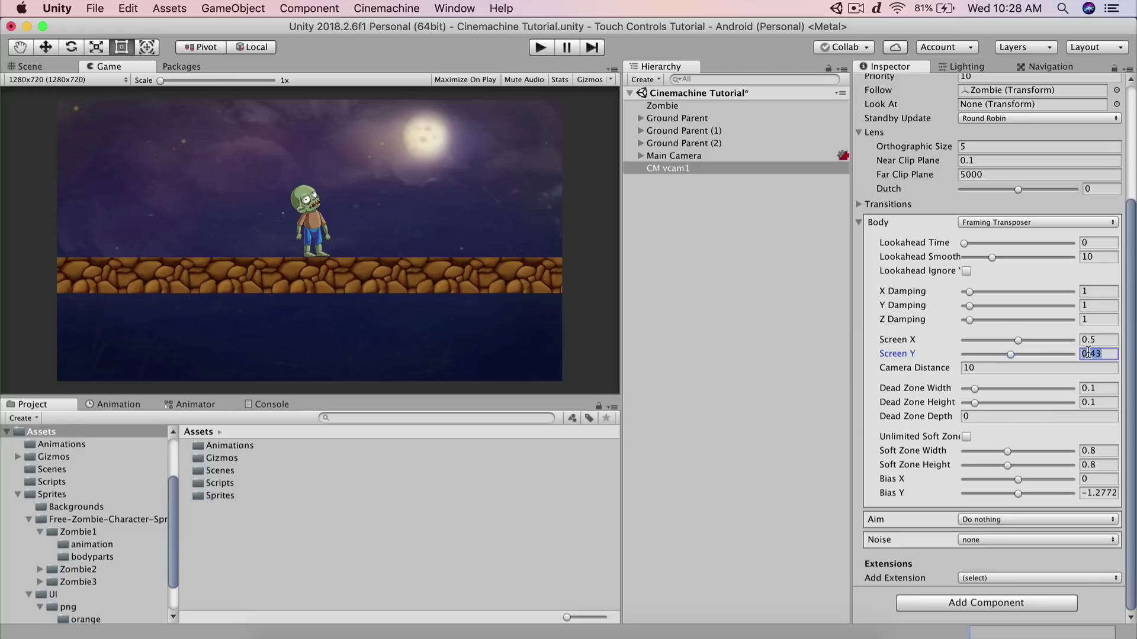
text(0.85)
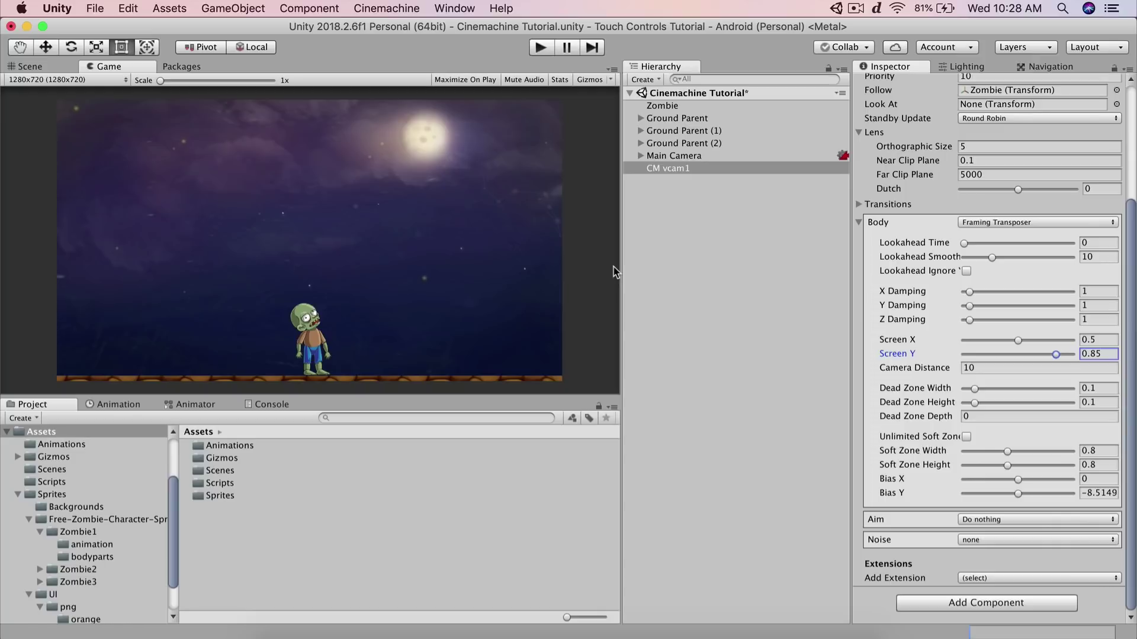
Switch to Highlight, circle CM vcam1's Screen Y setting, and quit Highlight
scroll(957, 349, up, 1)
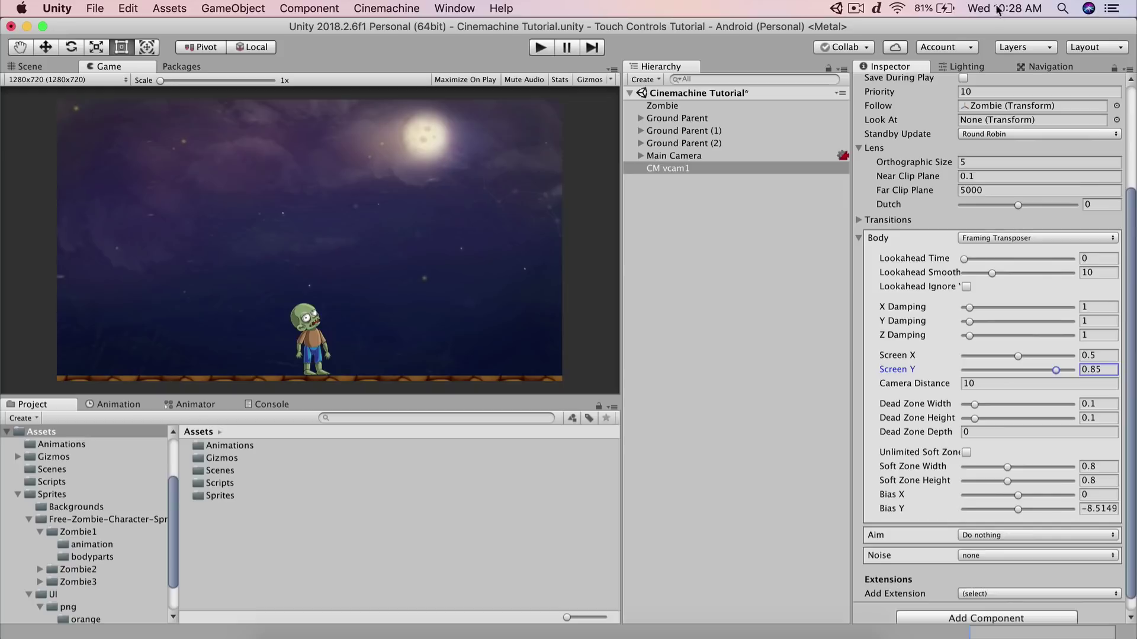
click(1057, 13)
text(high)
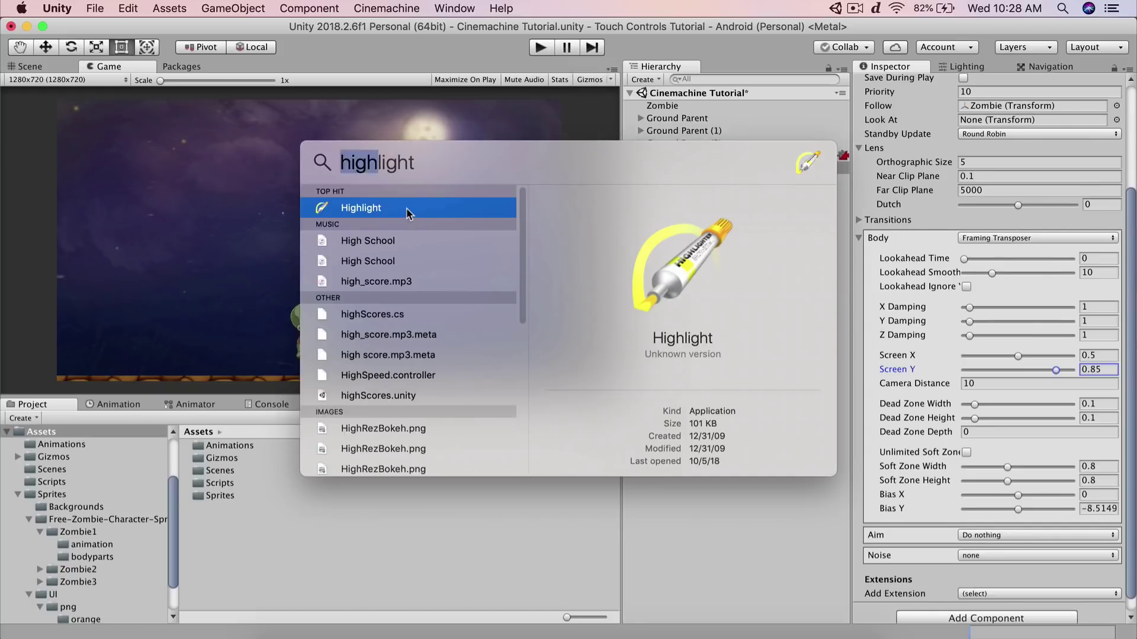
key(Return)
mouse_move(878, 369)
mouse_down()
mouse_move(1110, 368)
mouse_move(1102, 384)
mouse_move(901, 380)
mouse_up()
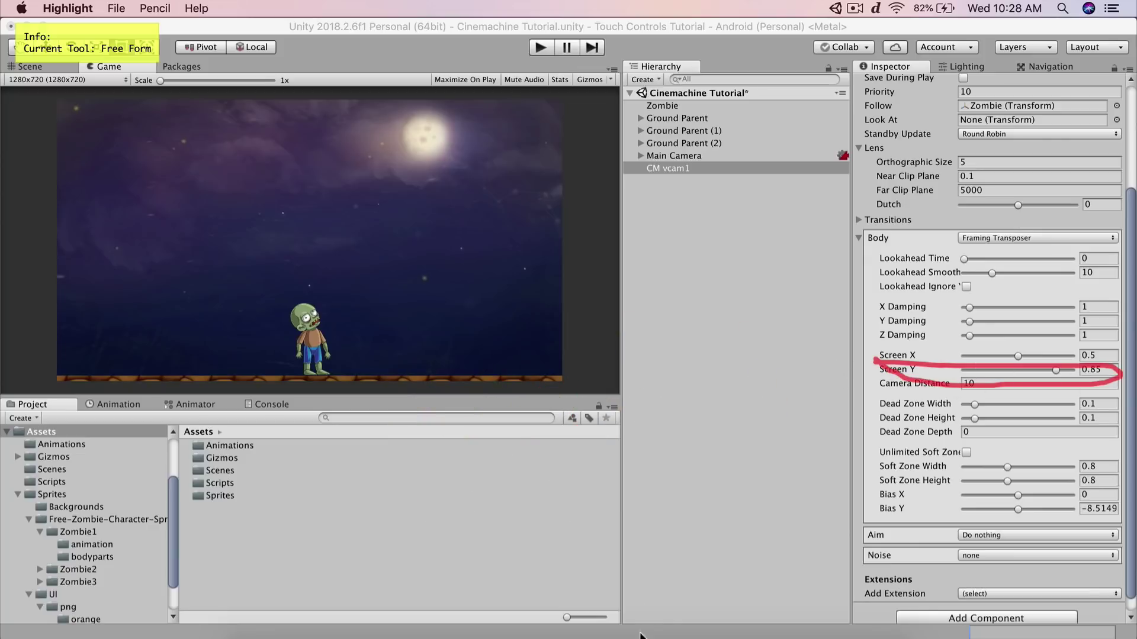
right_click(640, 625)
click(642, 612)
Try lower Screen X values such as 0.113 and 0.106 on CM vcam1, and restore Screen X to 0.5
click(1015, 357)
drag(1015, 357, 975, 353)
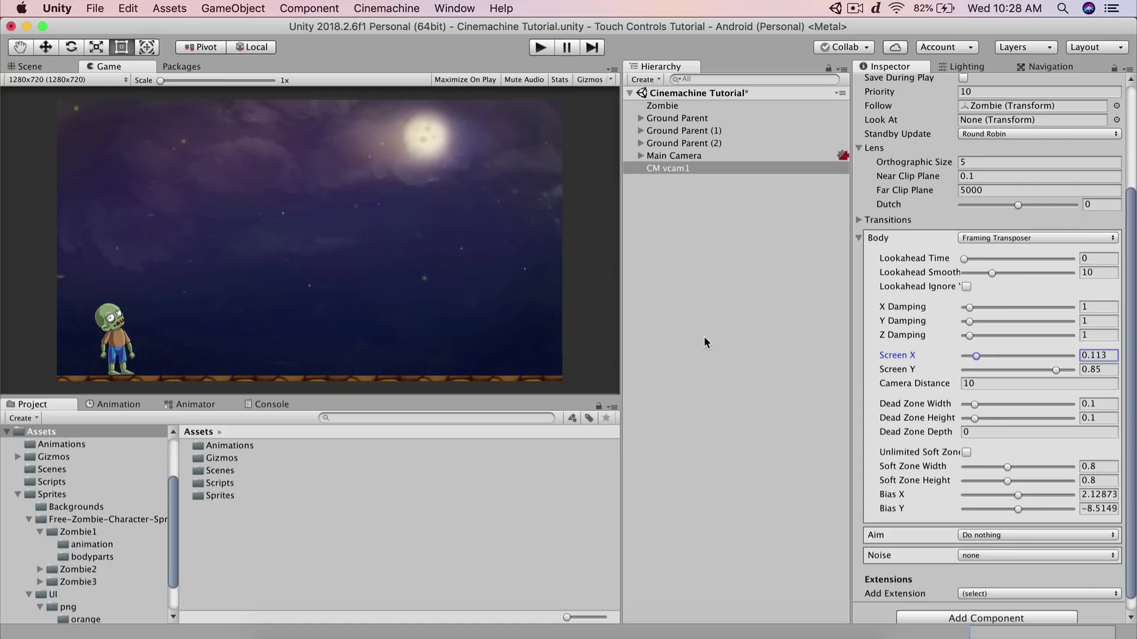
drag(984, 357, 1005, 357)
click(1099, 353)
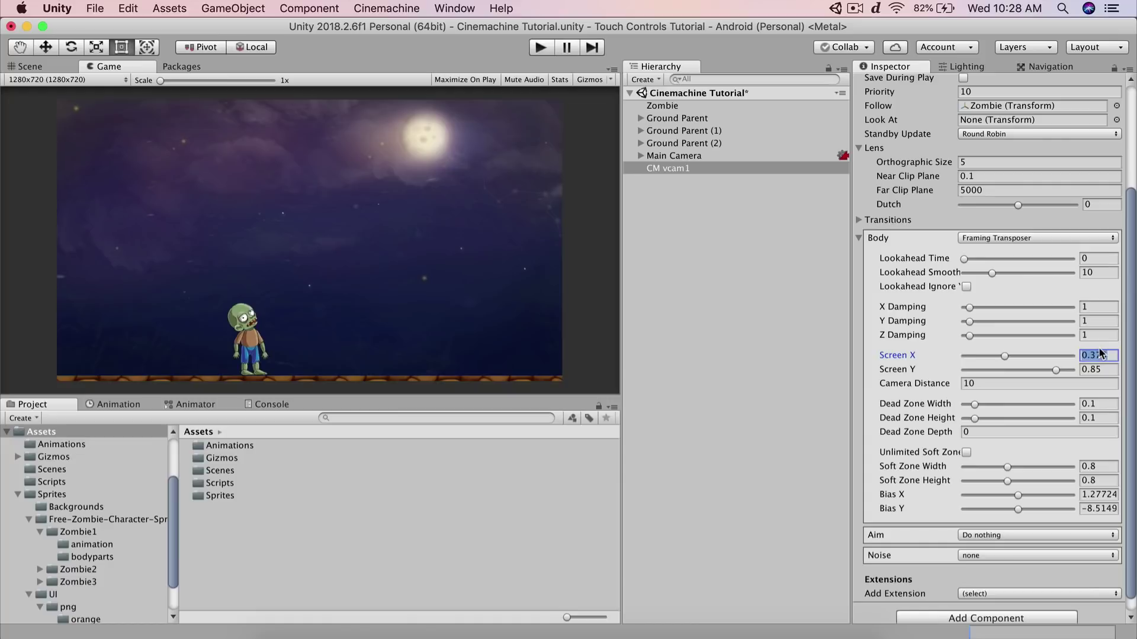
text(.5)
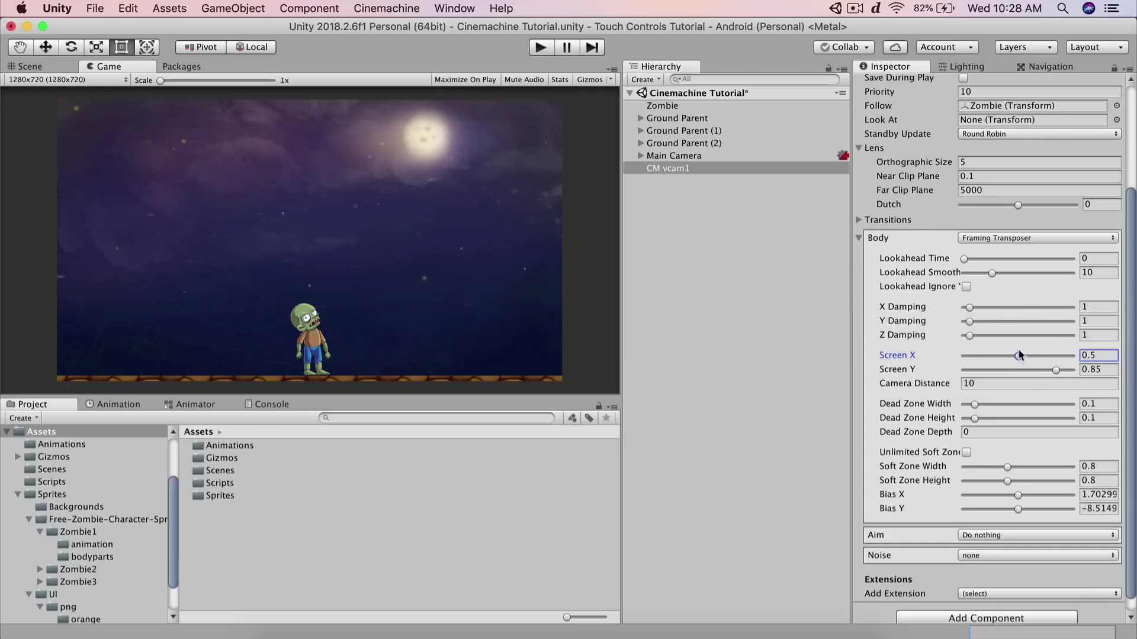
drag(1015, 355, 976, 357)
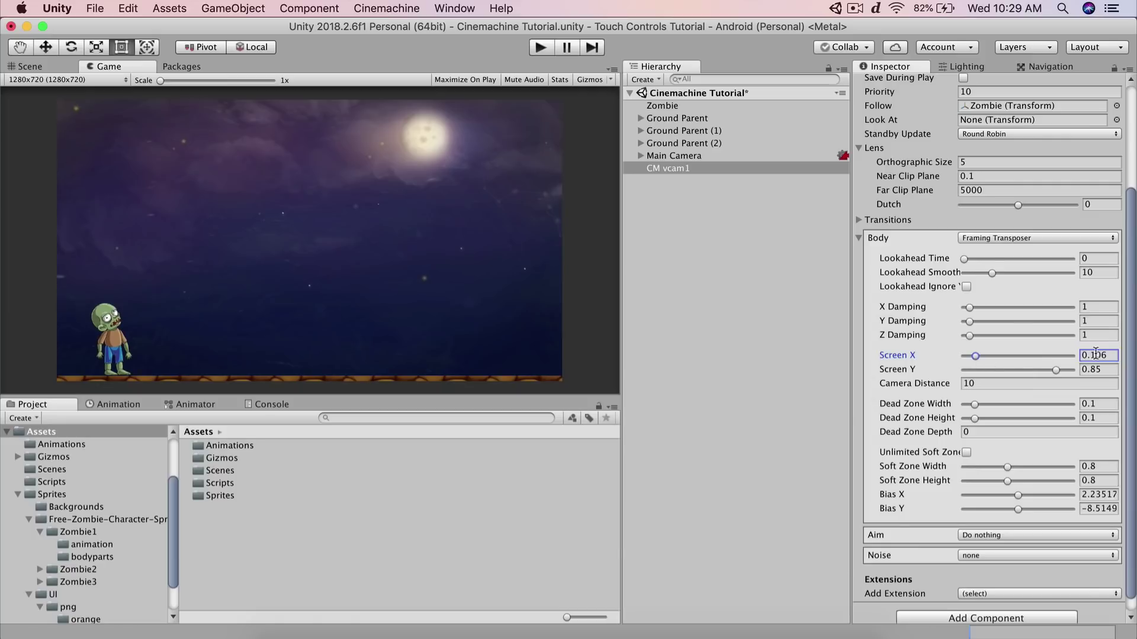
text(0.5)
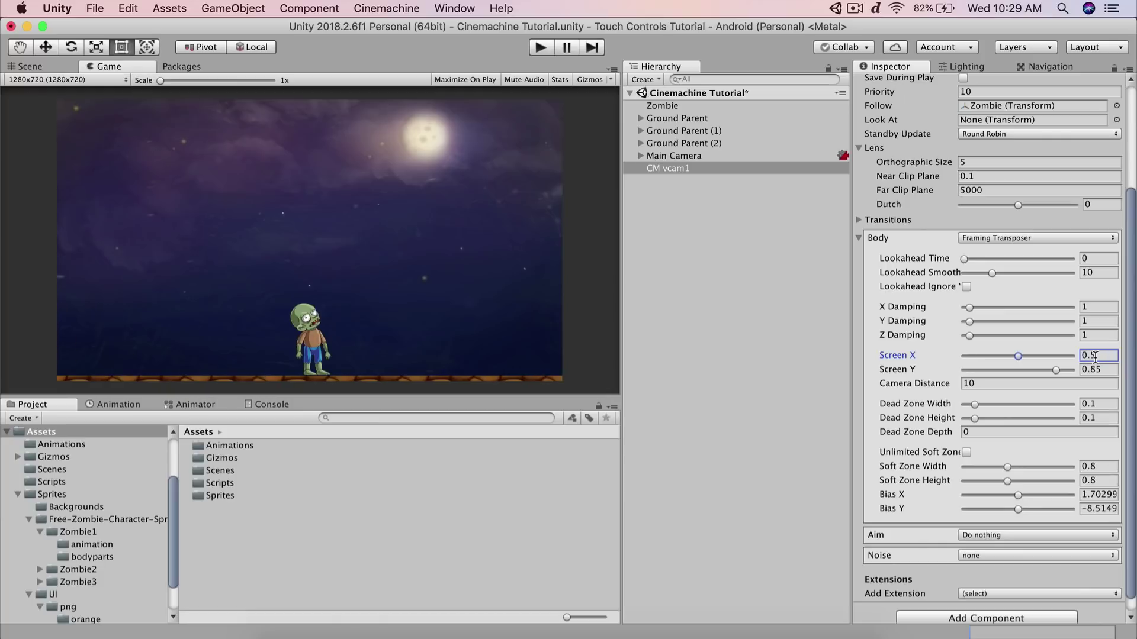
Run the game, check CM vcam1's Follow target, and walk the Zombie to test the camera
click(539, 49)
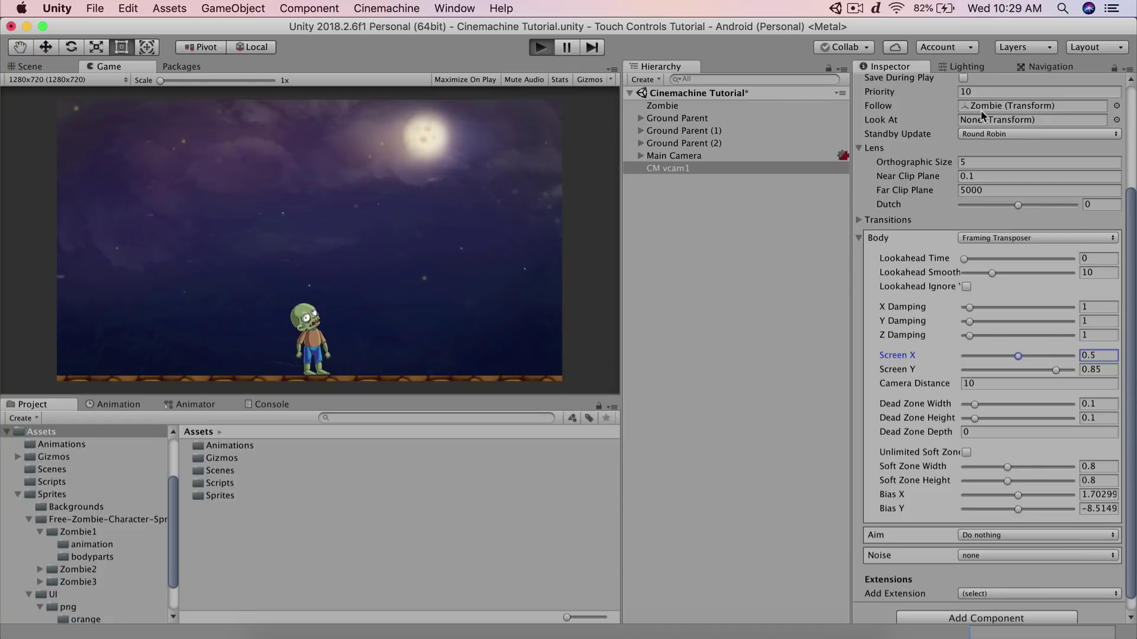
scroll(943, 232, up, 5)
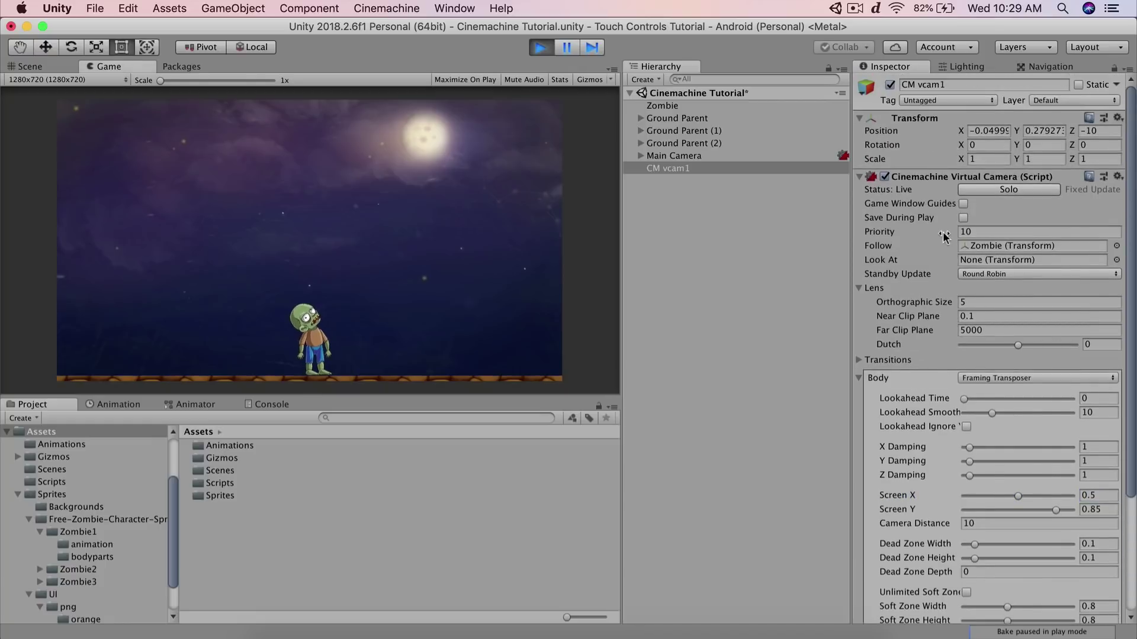
click(989, 246)
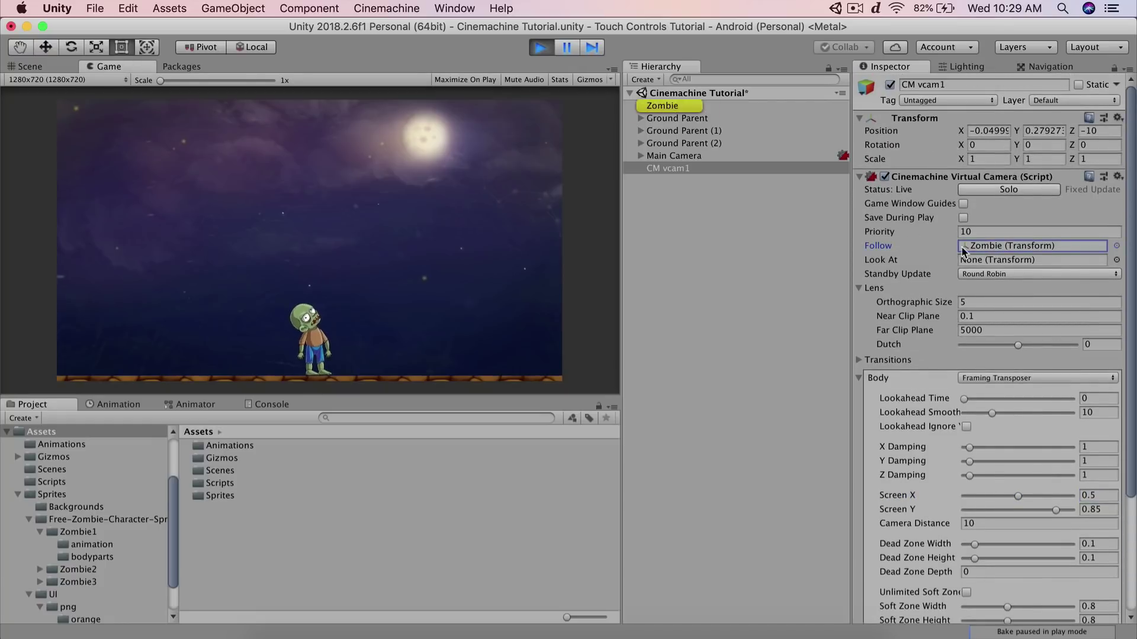
scroll(964, 243, down, 5)
key(Right)
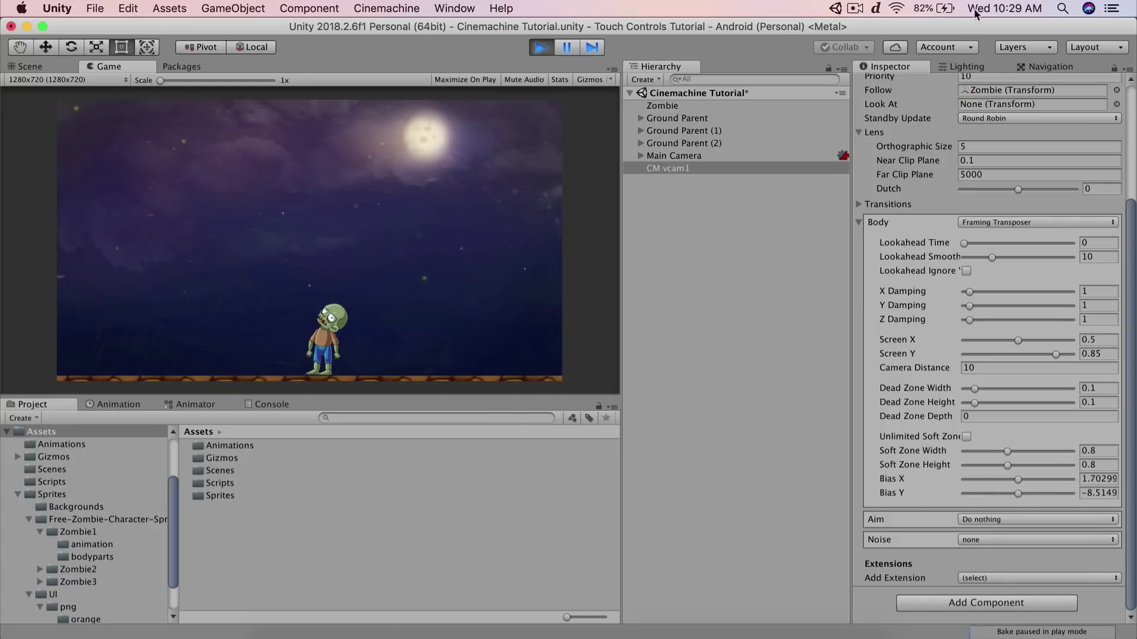
Switch to Highlight, draw a horizontal double-headed arrow across the Zombie in the running game, and quit Highlight
key(super+space)
text(high)
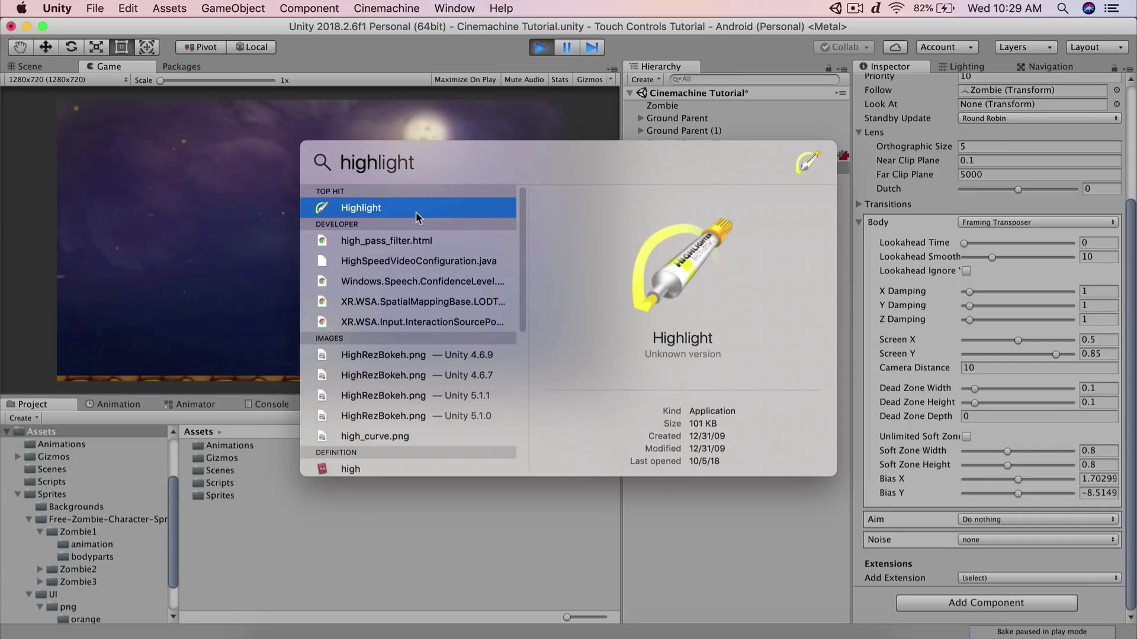
key(Return)
drag(262, 341, 378, 343)
mouse_move(202, 342)
mouse_down()
mouse_move(435, 345)
mouse_move(410, 360)
mouse_up()
drag(208, 335, 218, 357)
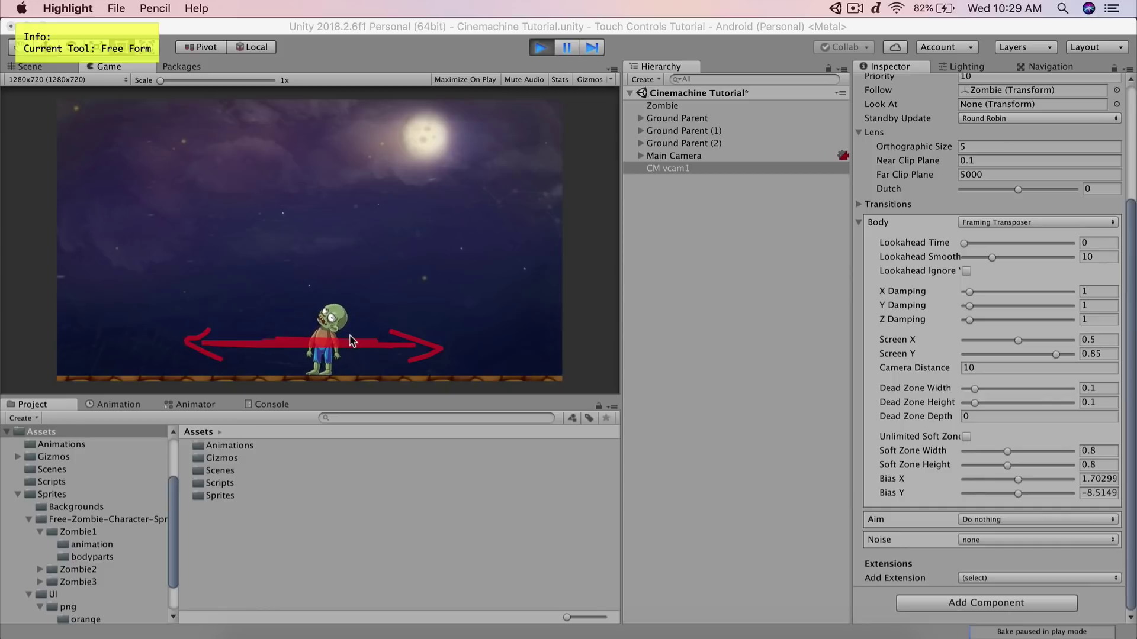
right_click(637, 631)
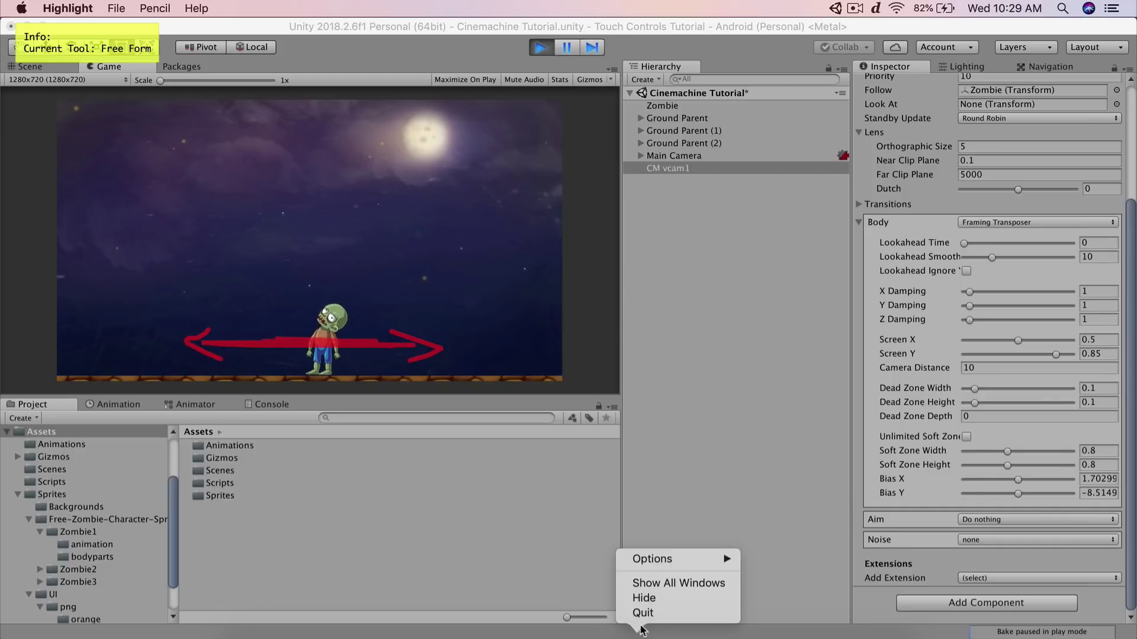
click(640, 611)
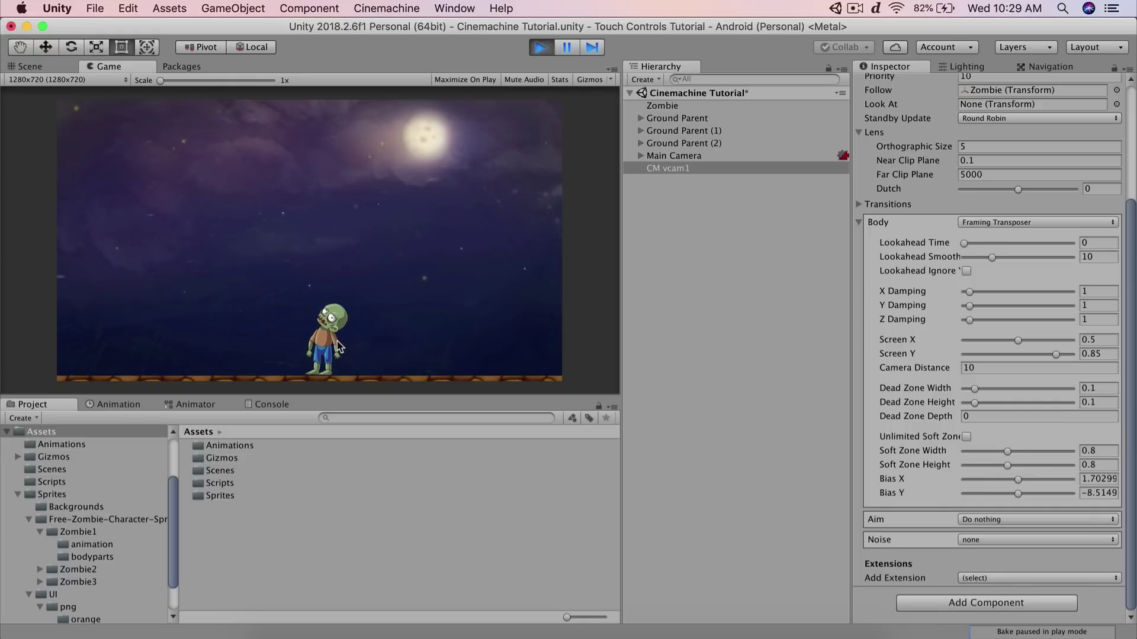
Walk the Zombie left and right to examine how far it moves before the camera follows
key(Left)
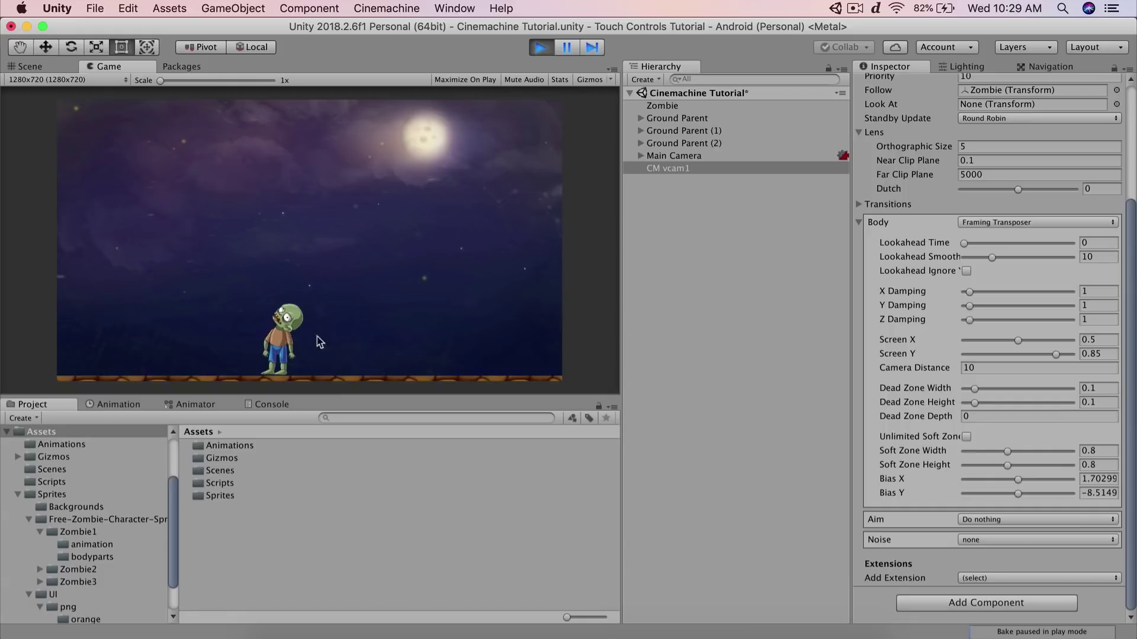
key(Left)
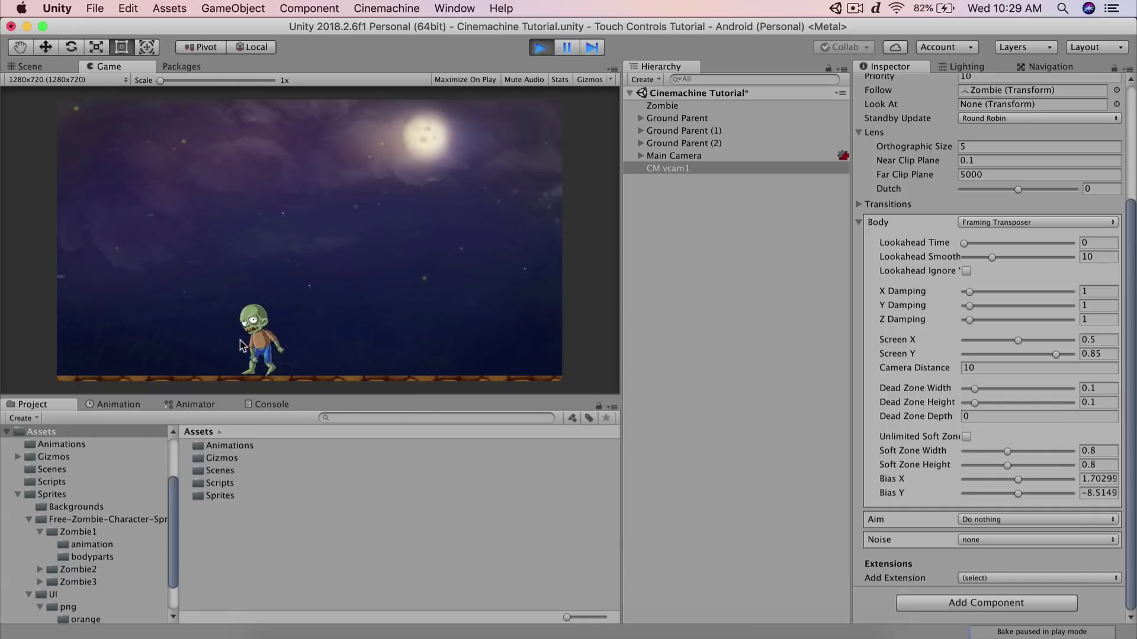
key(Right)
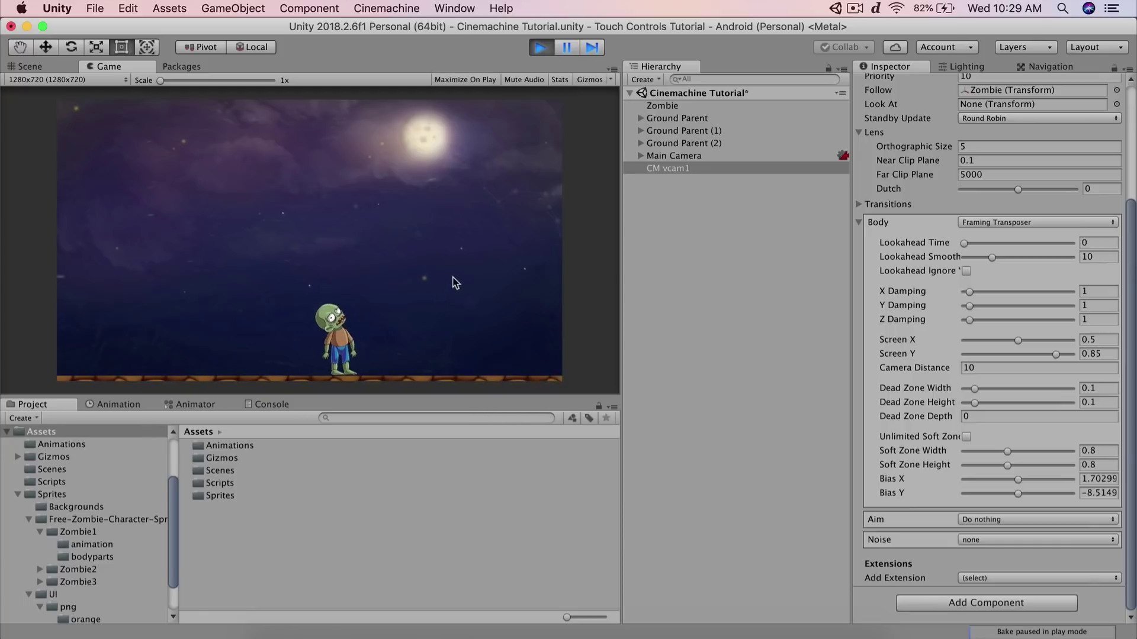
Try a Dead Zone Width of 0 on CM vcam1 in the running game, test the Zombie's movement, and stop the game
drag(974, 389, 962, 390)
click(1095, 391)
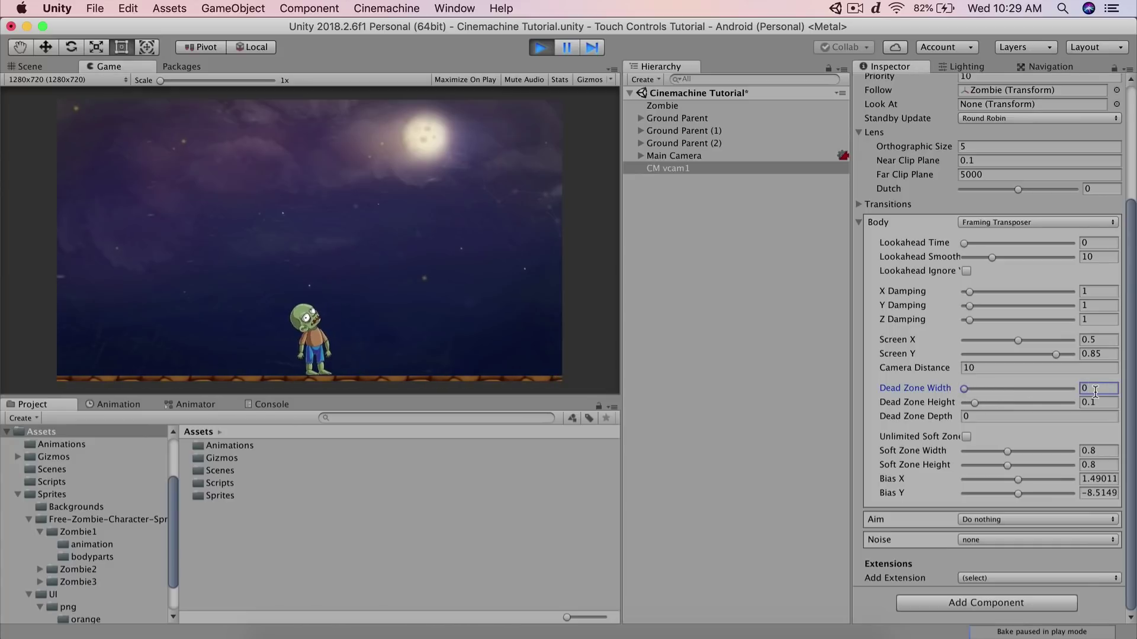
click(446, 307)
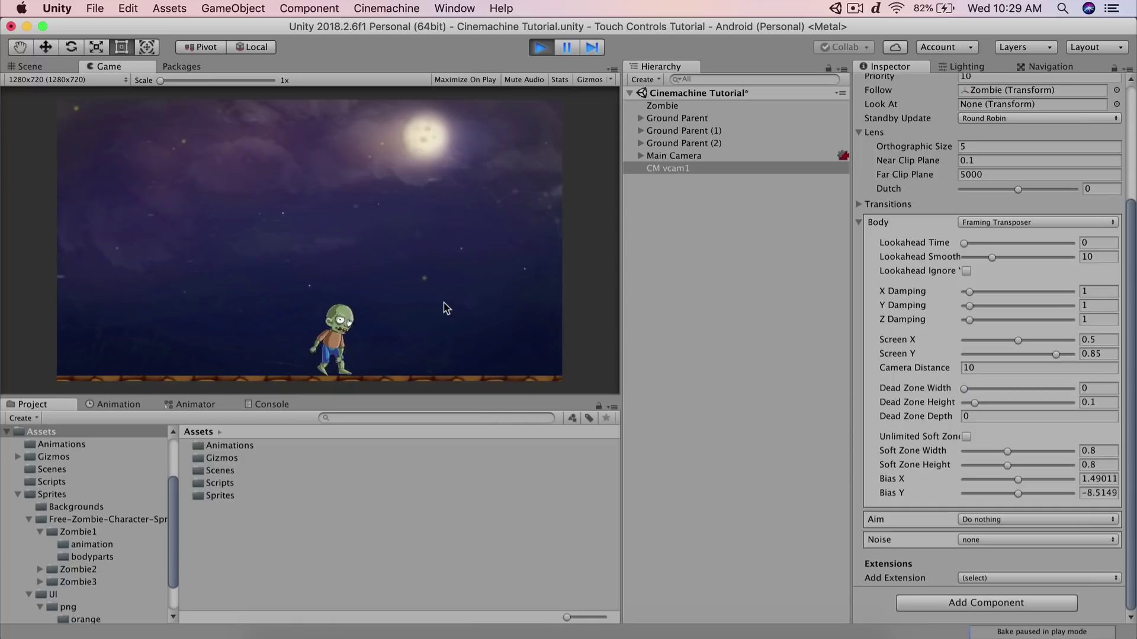
click(445, 308)
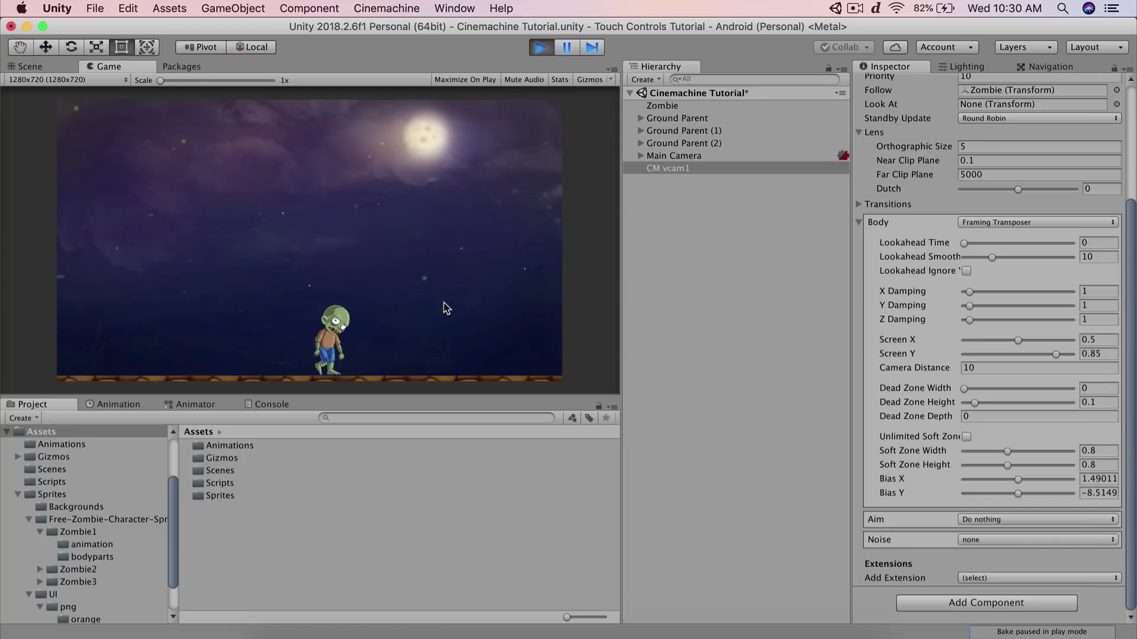
click(446, 307)
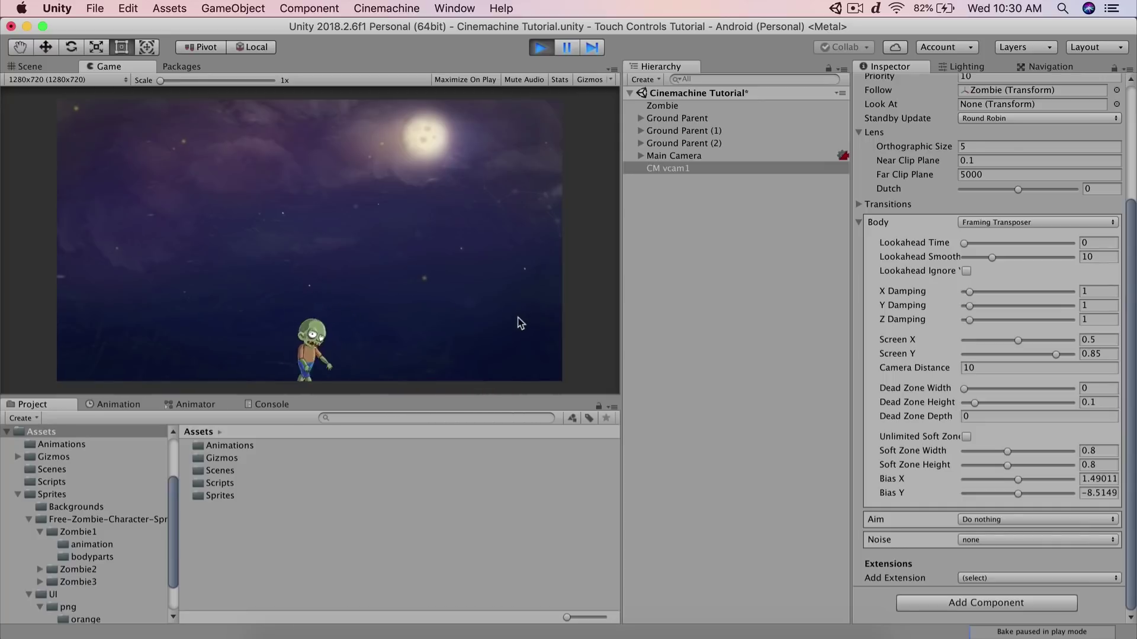
click(541, 49)
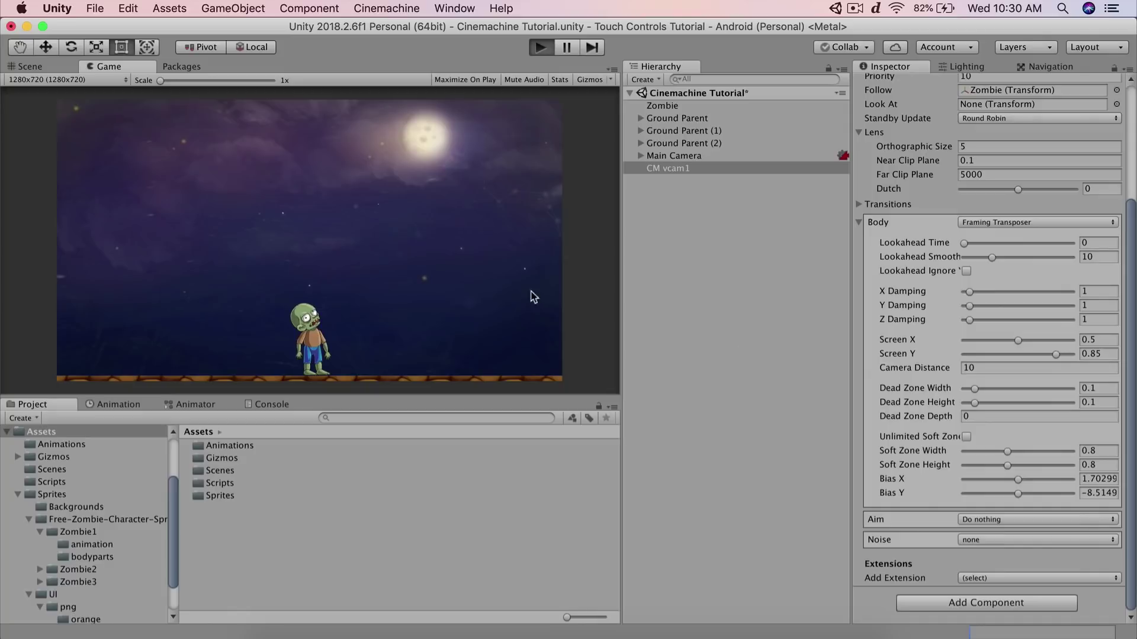
Run the game again and set CM vcam1's Dead Zone Width and Dead Zone Height to 0
key(super+p)
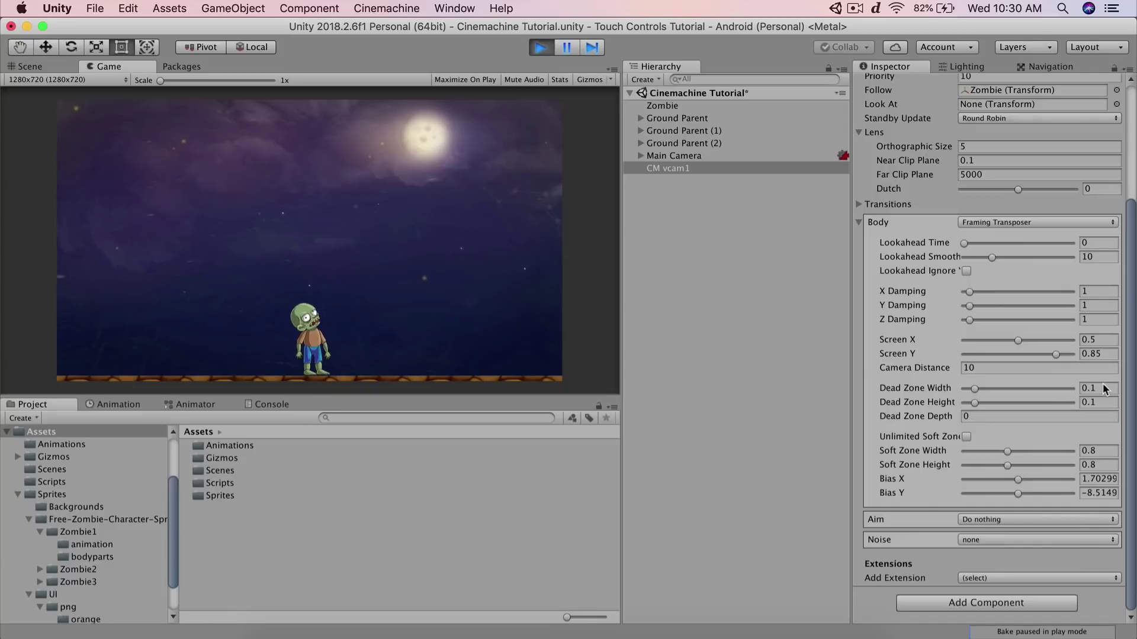
click(1102, 386)
text(0)
key(Tab)
text(0)
click(393, 253)
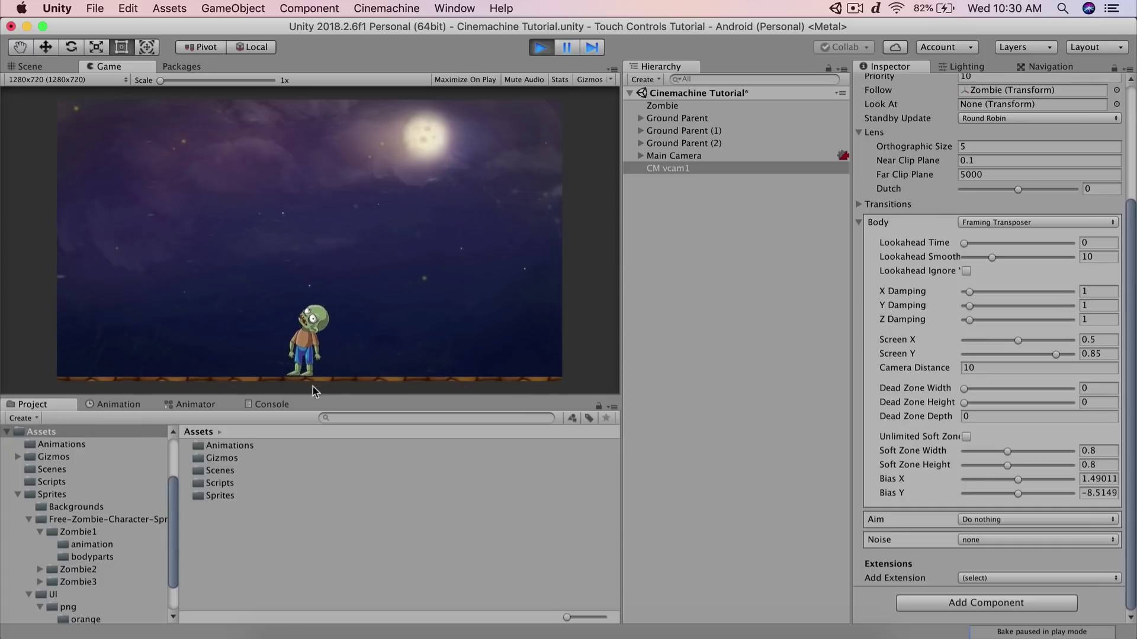
Try X Damping values of 0 and 8 on CM vcam1 while walking the Zombie, then set X Damping and Y Damping to 0
click(1092, 402)
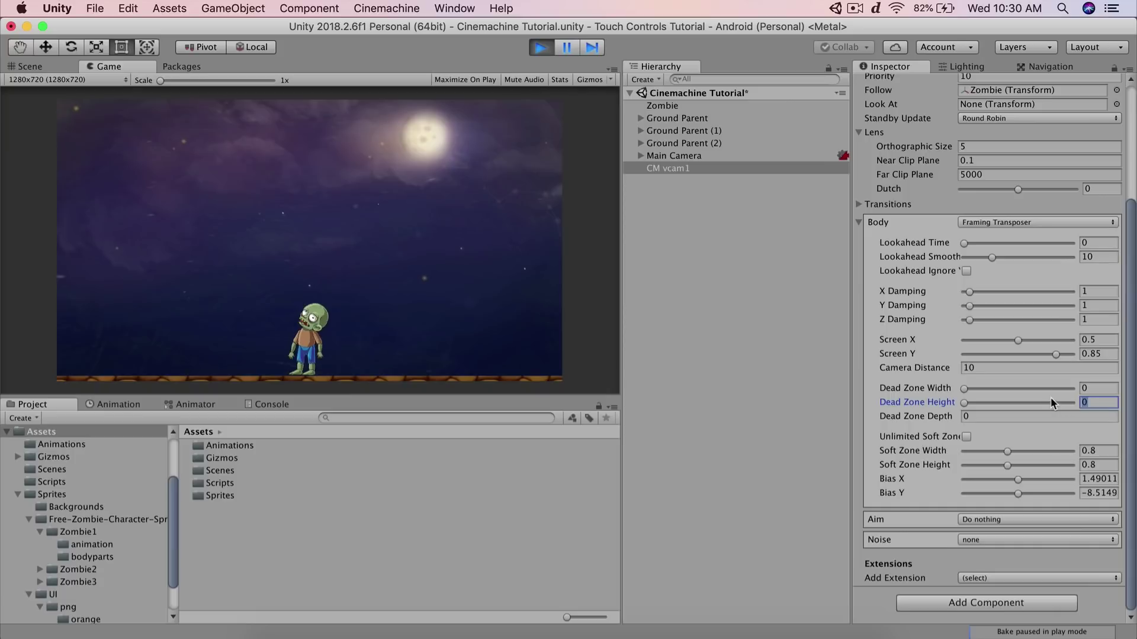
key(Right)
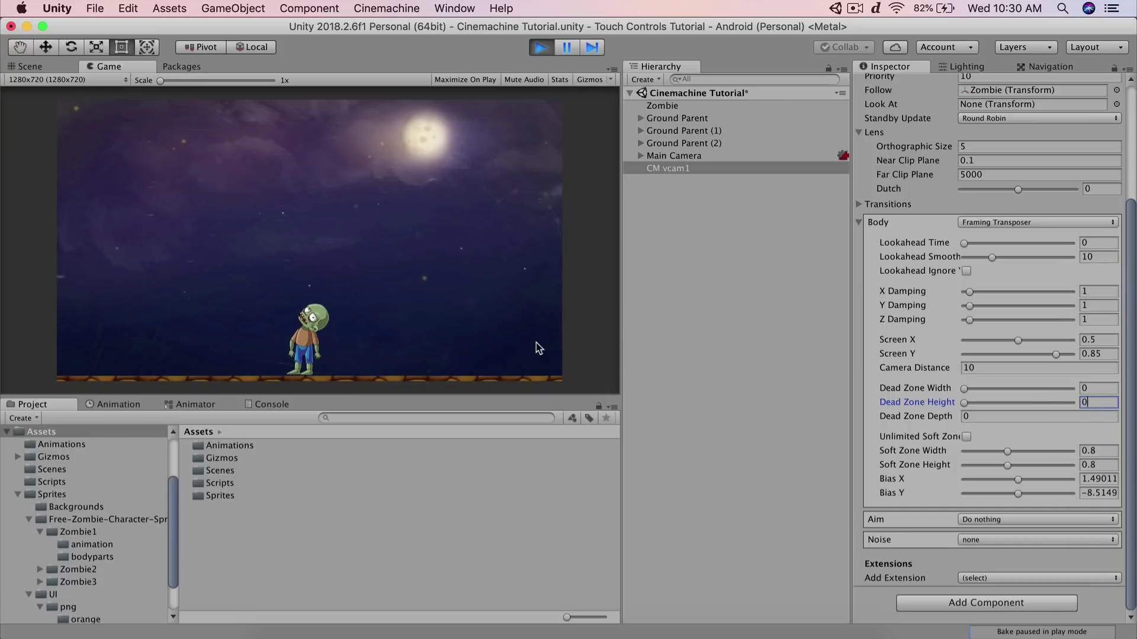
scroll(1028, 302, up, 1)
drag(969, 293, 960, 293)
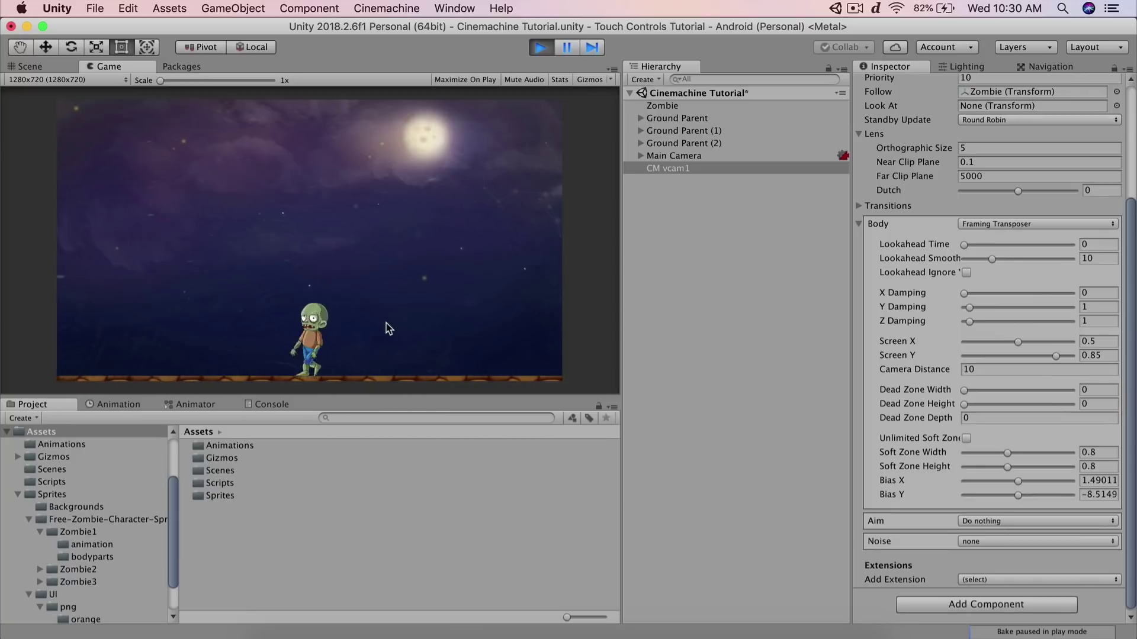
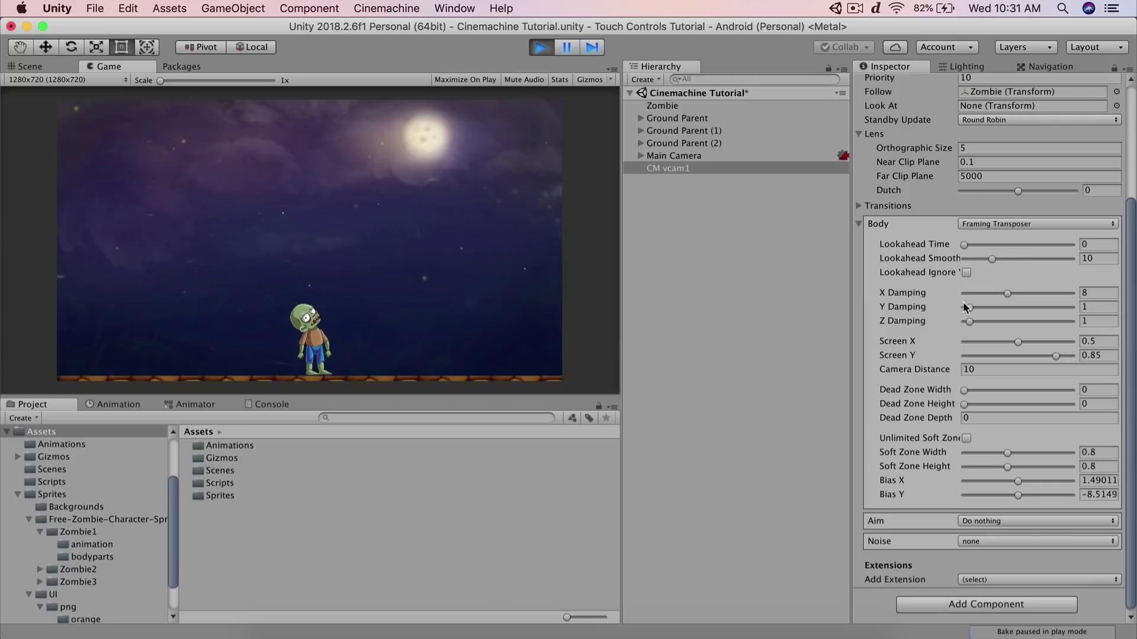
drag(1009, 299, 892, 313)
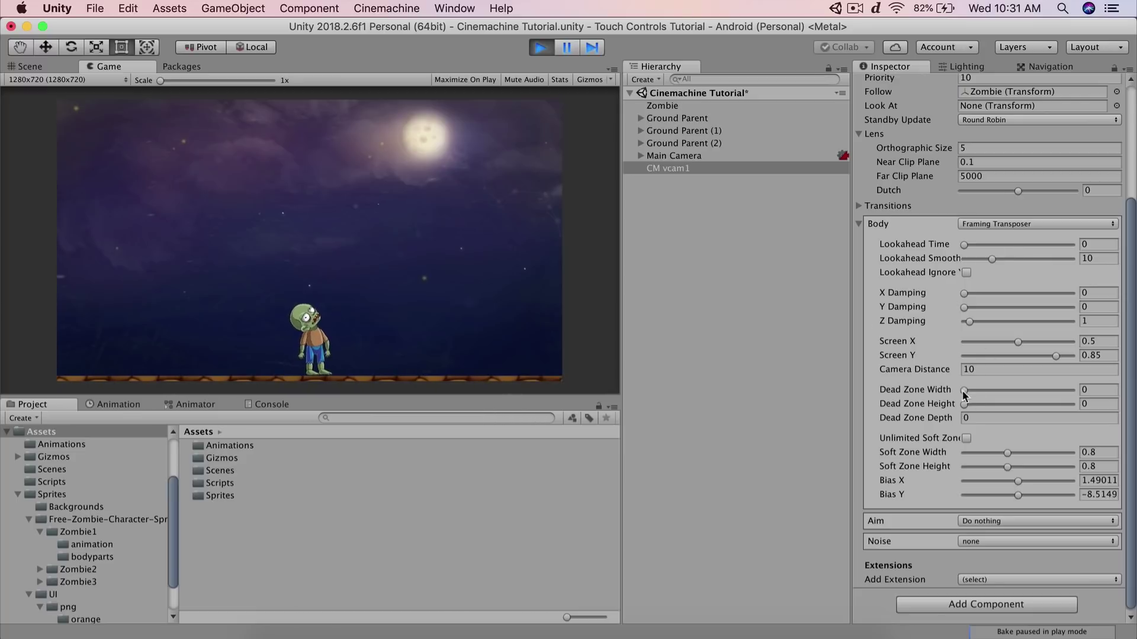
Try Screen X values of about 0.106 and 0.047 on CM vcam1, restoring Screen X to 0.5 after each
drag(1017, 342, 975, 343)
click(359, 271)
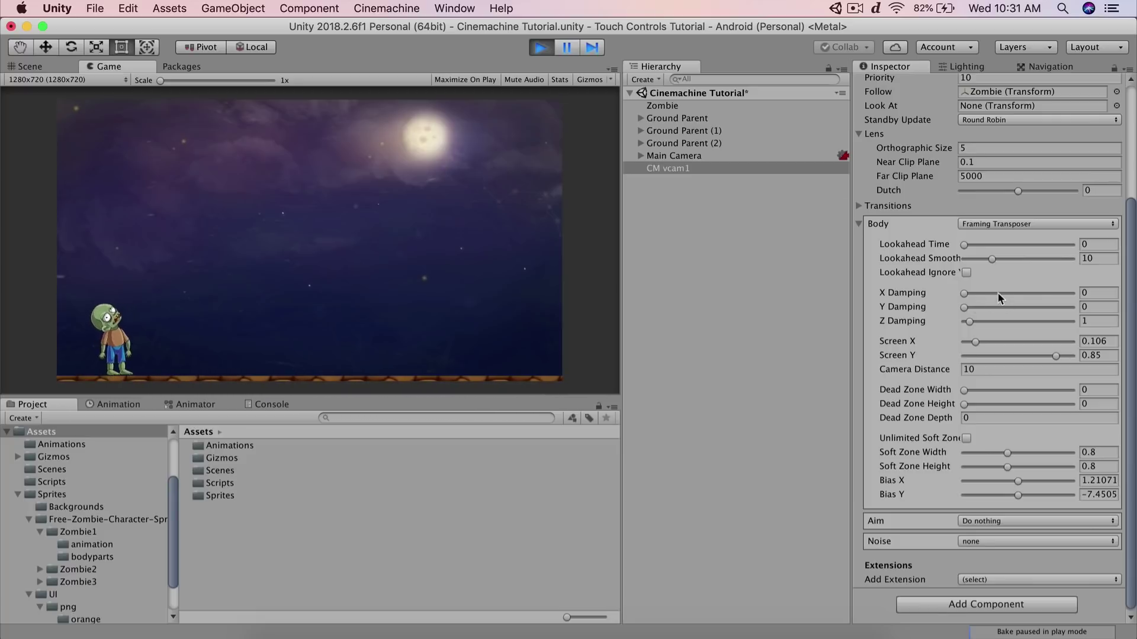
click(1087, 291)
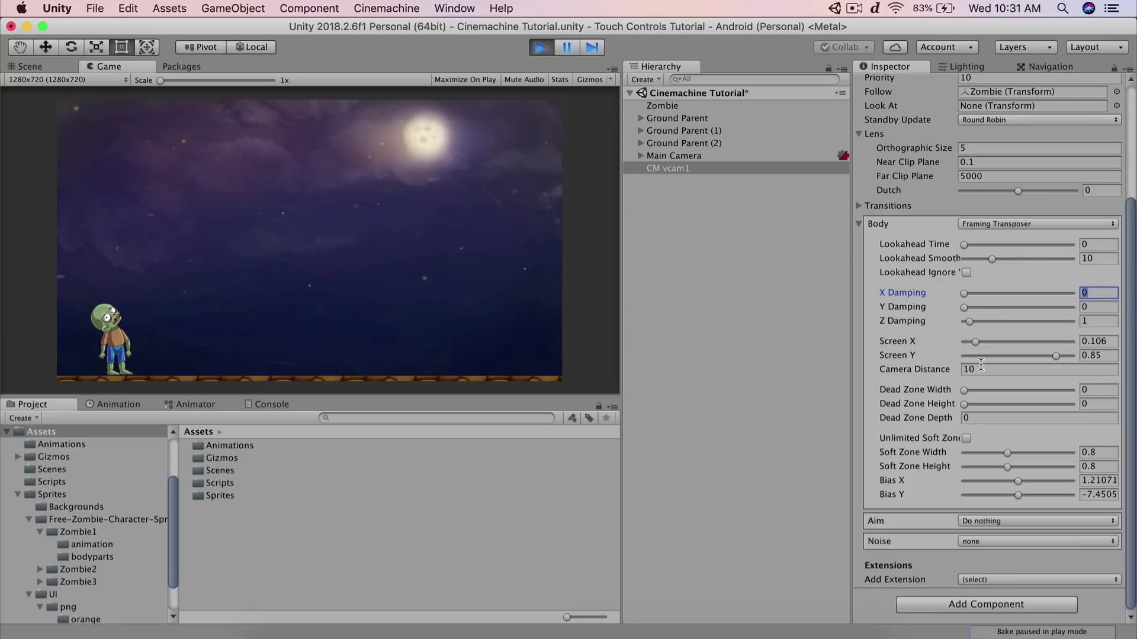
click(1102, 341)
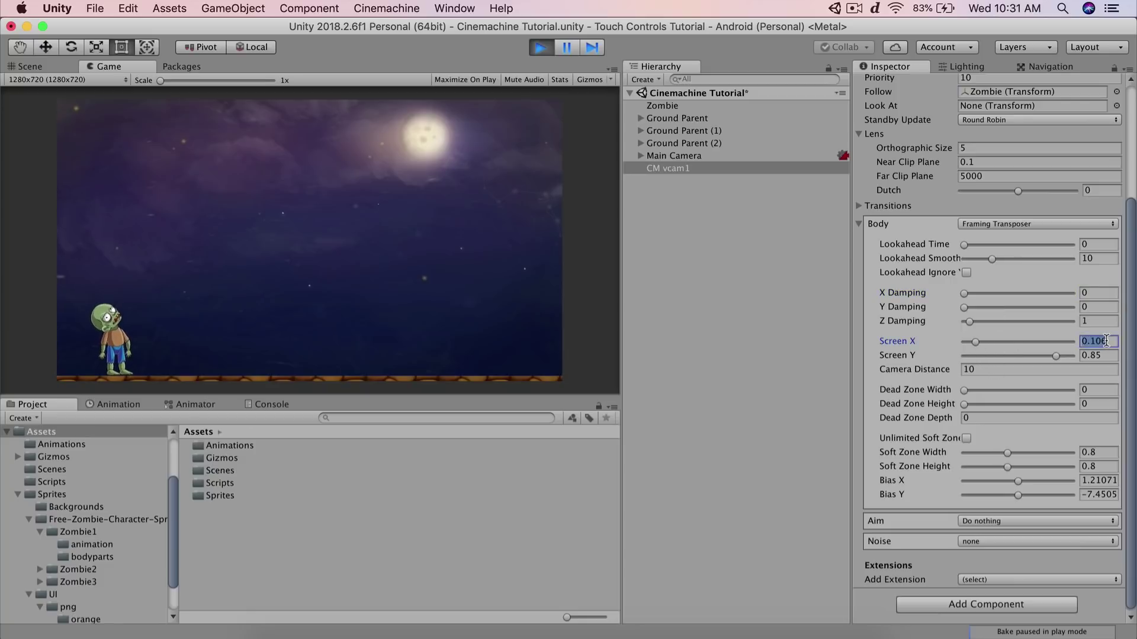
text(0.5)
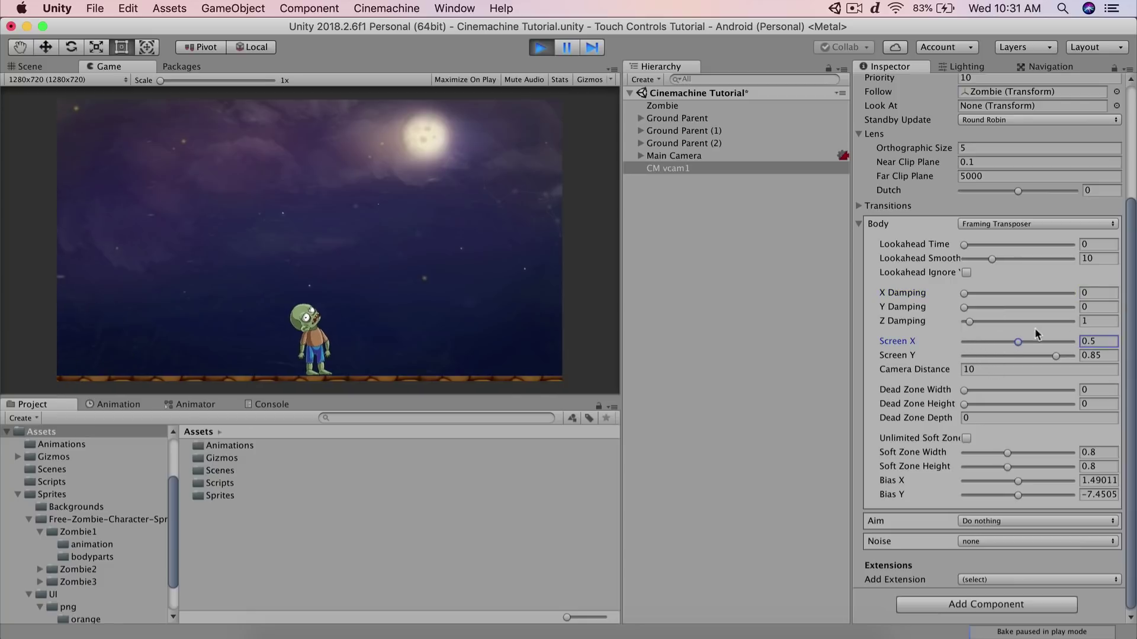
drag(1015, 344, 969, 346)
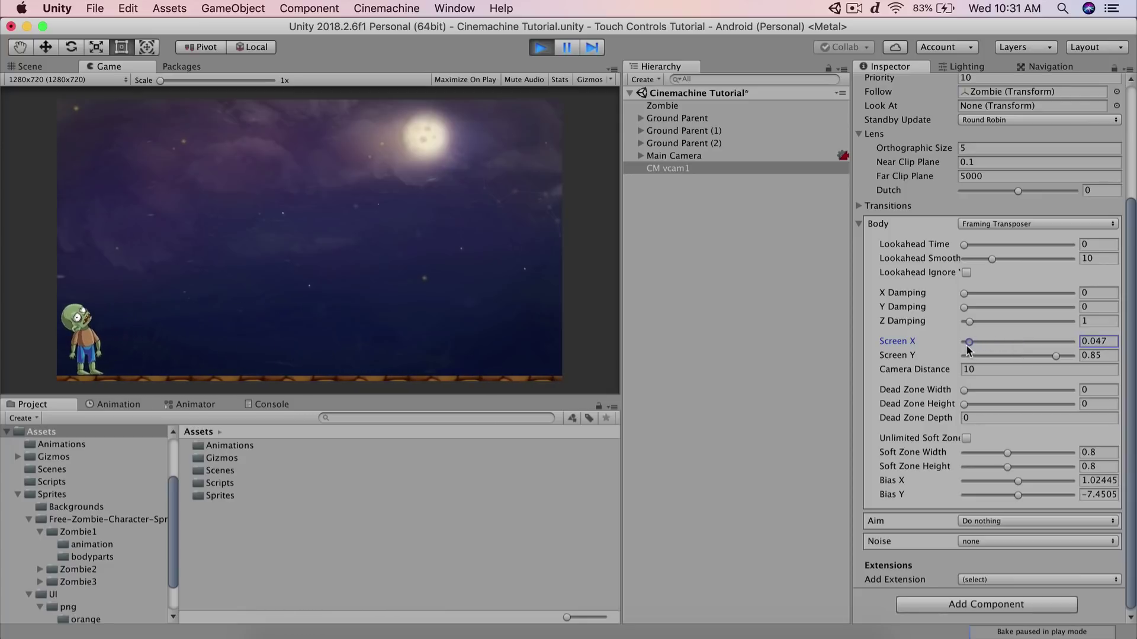
click(1100, 341)
text(.5)
key(Return)
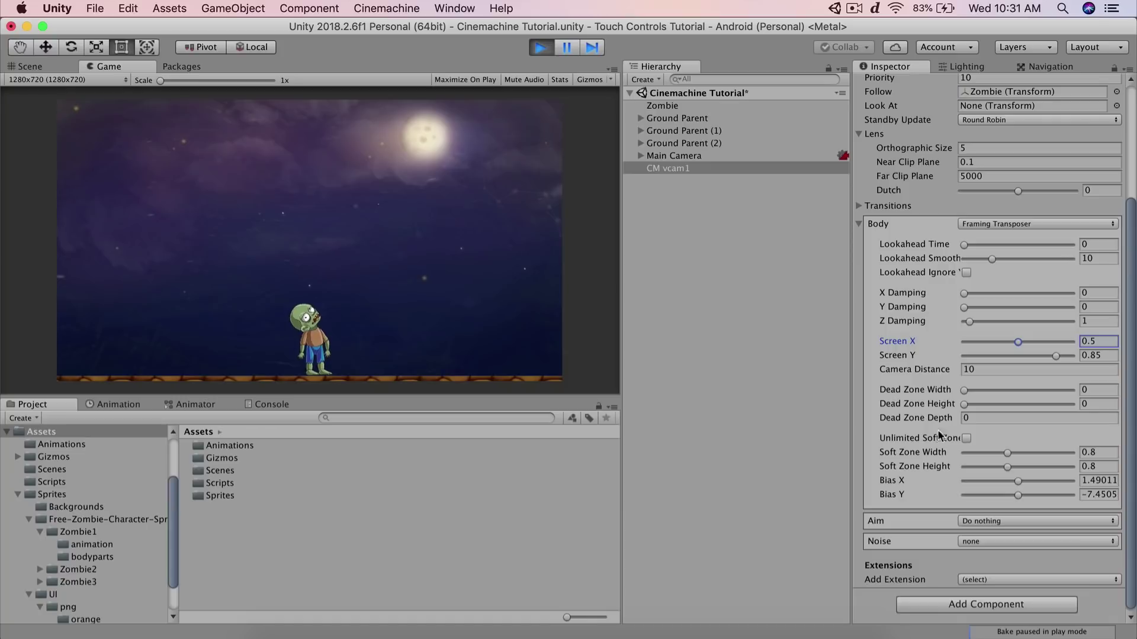
Try a Lookahead Time of 1 on CM vcam1, walk the Zombie both ways, and reset Lookahead Time to 0
scroll(936, 257, up, 2)
scroll(936, 257, down, 2)
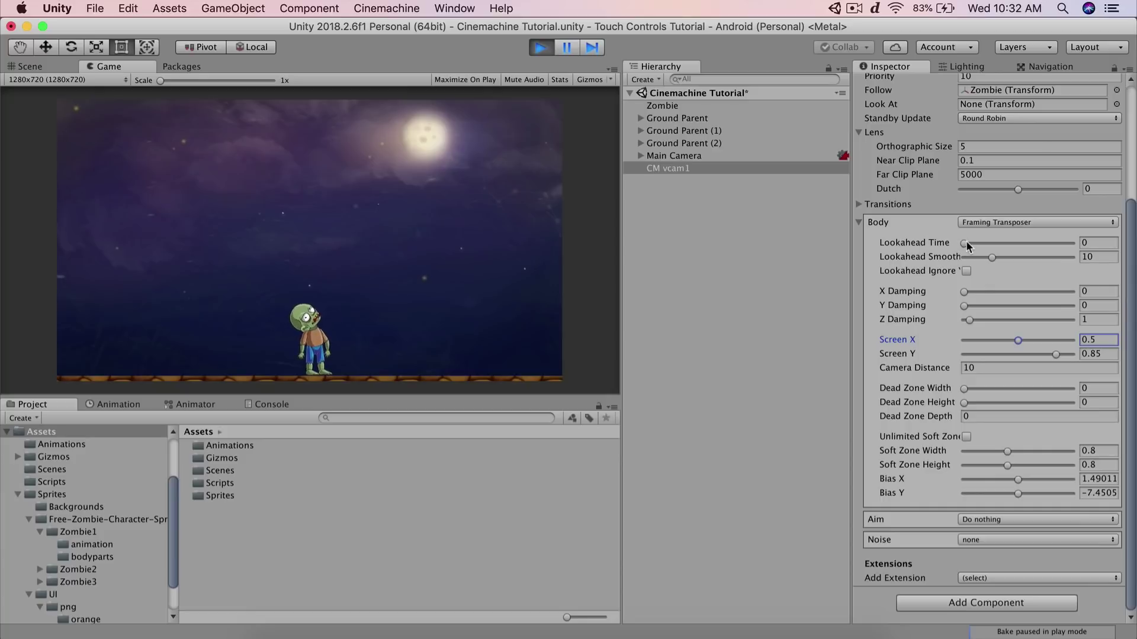
drag(963, 243, 1100, 243)
key(Right)
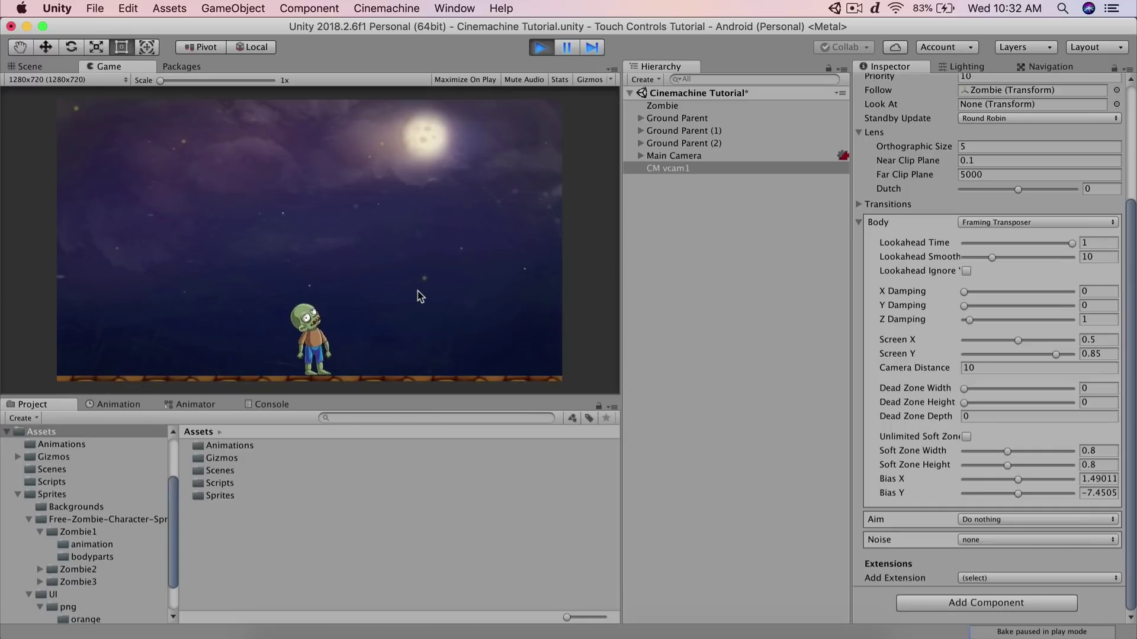
click(1106, 243)
click(457, 277)
key(Left)
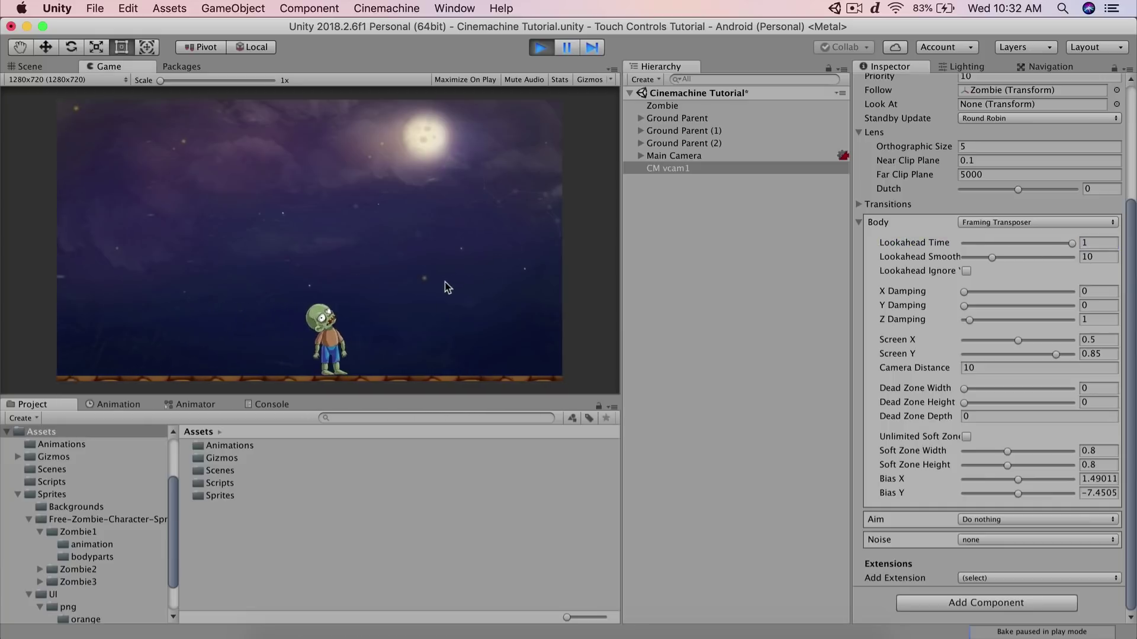
key(Right)
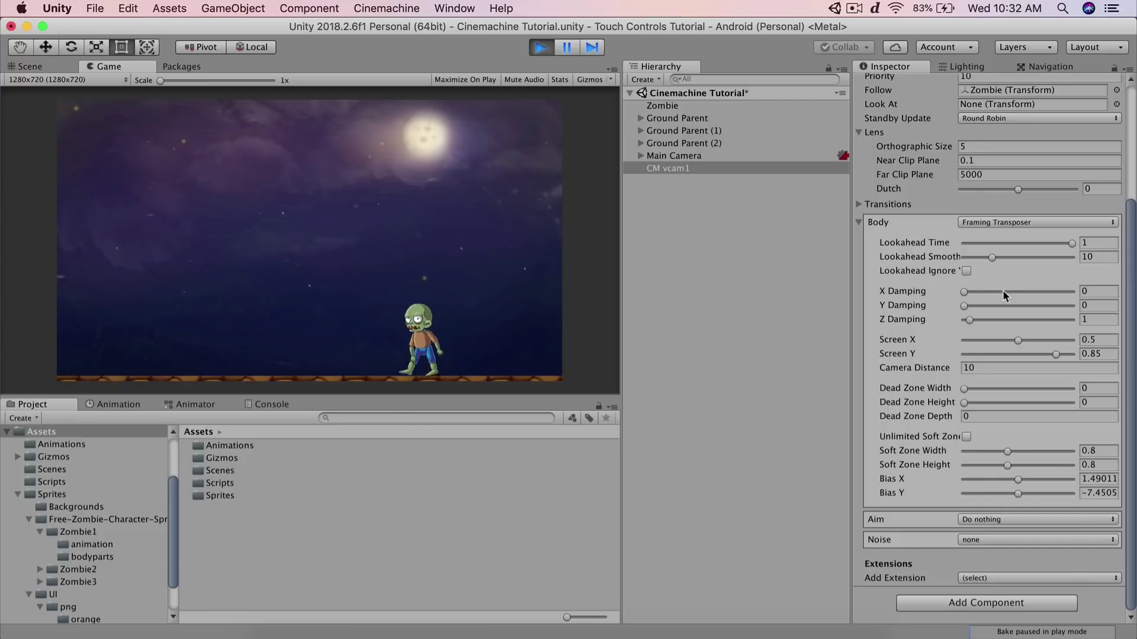
click(1092, 244)
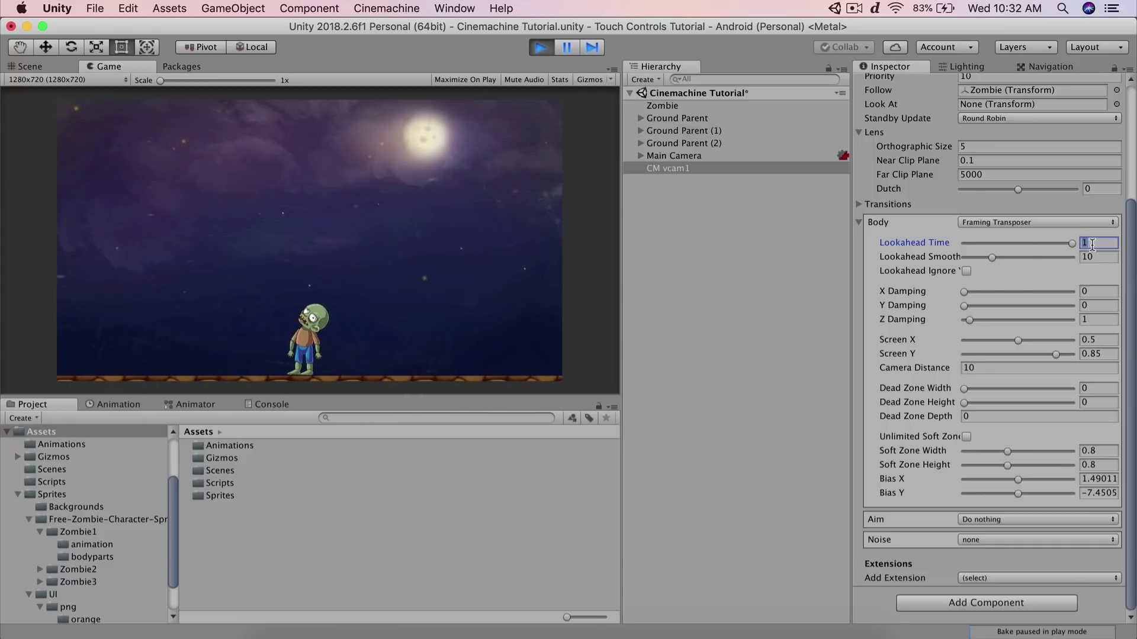
click(338, 217)
key(Right)
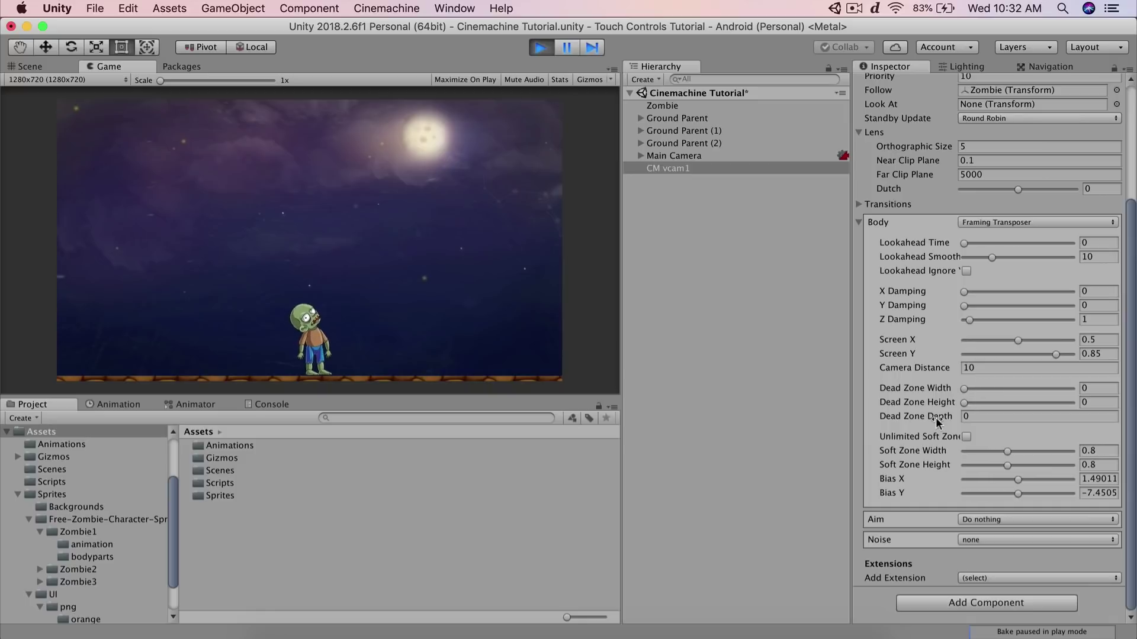
Try a Dead Zone Width of about 0.321 on CM vcam1, test the Zombie's movement, and stop the game
click(998, 388)
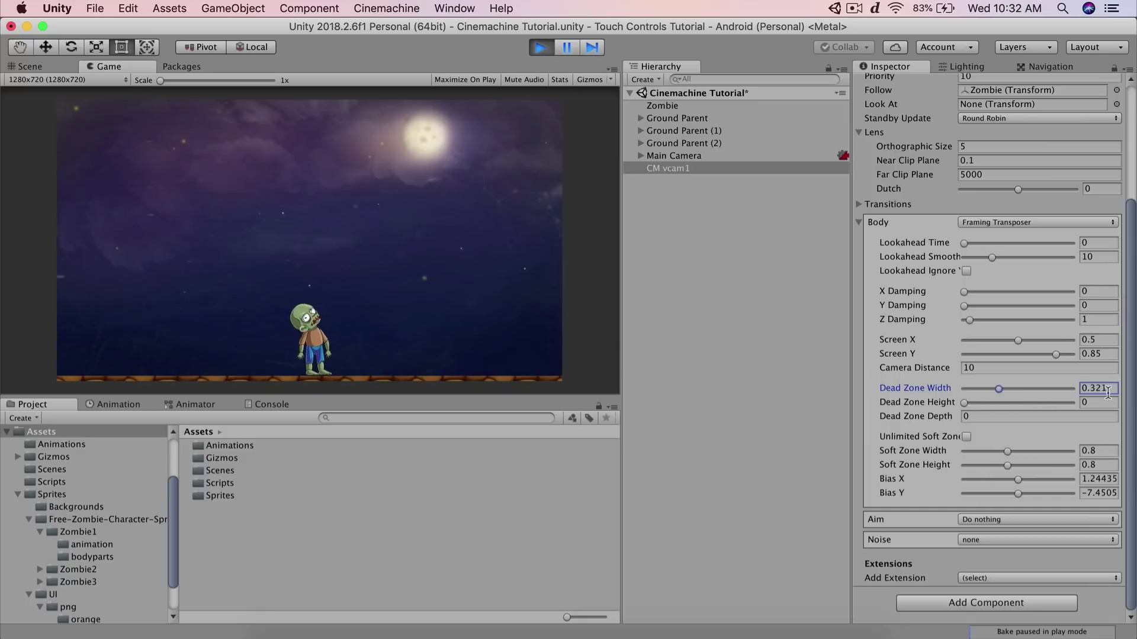
click(467, 341)
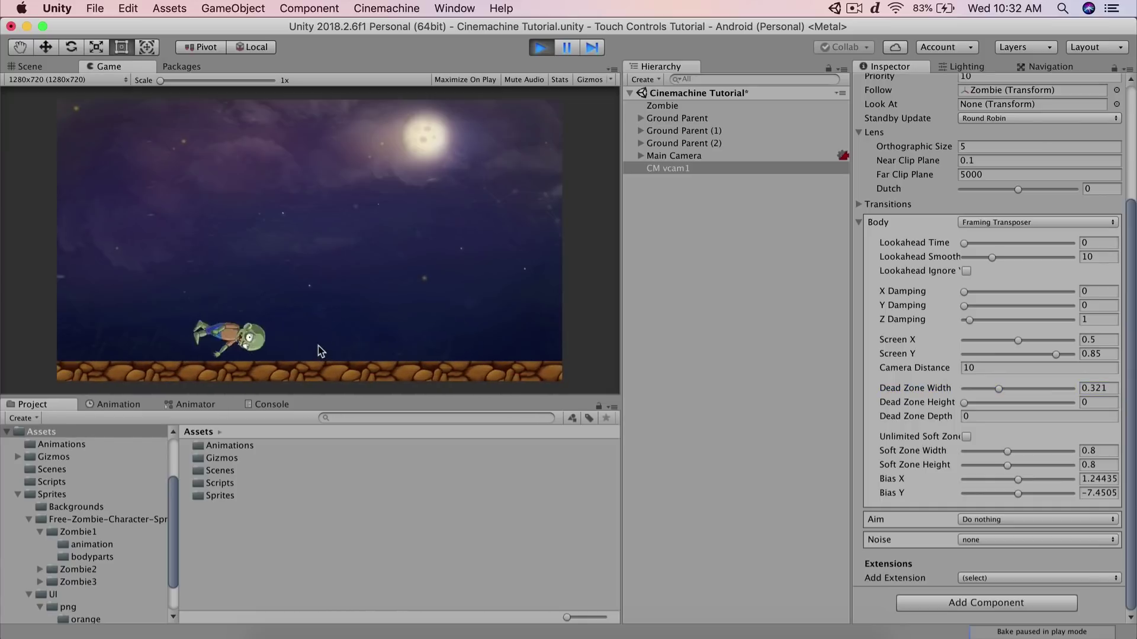
click(548, 51)
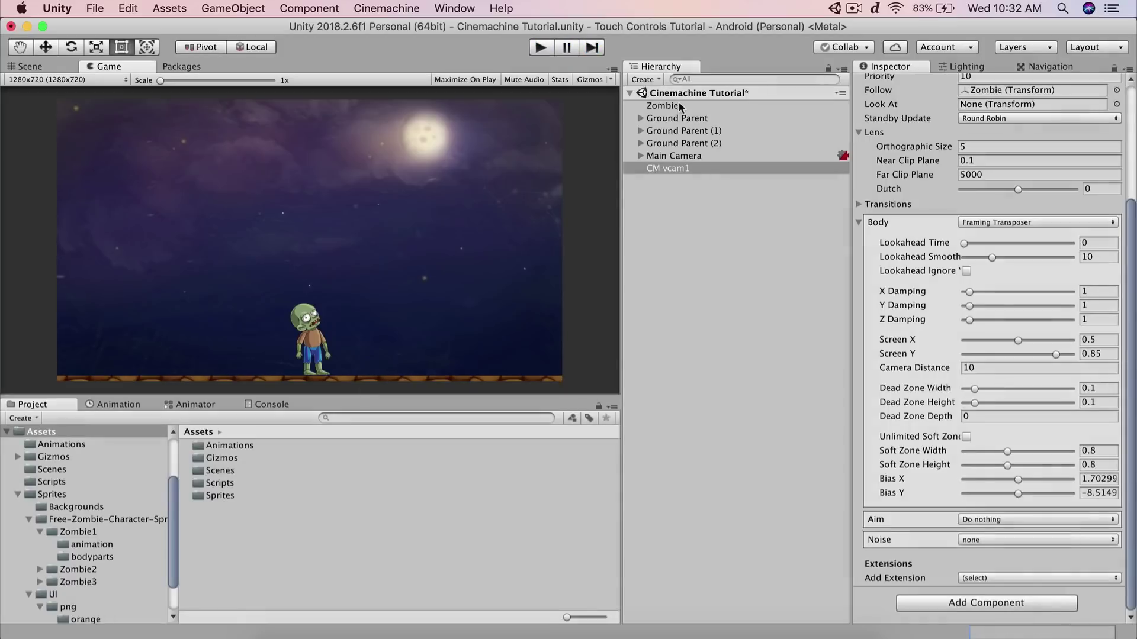
Freeze the Z rotation of the Zombie in its Rigidbody 2D constraints
click(662, 105)
scroll(983, 309, down, 5)
scroll(979, 311, down, 5)
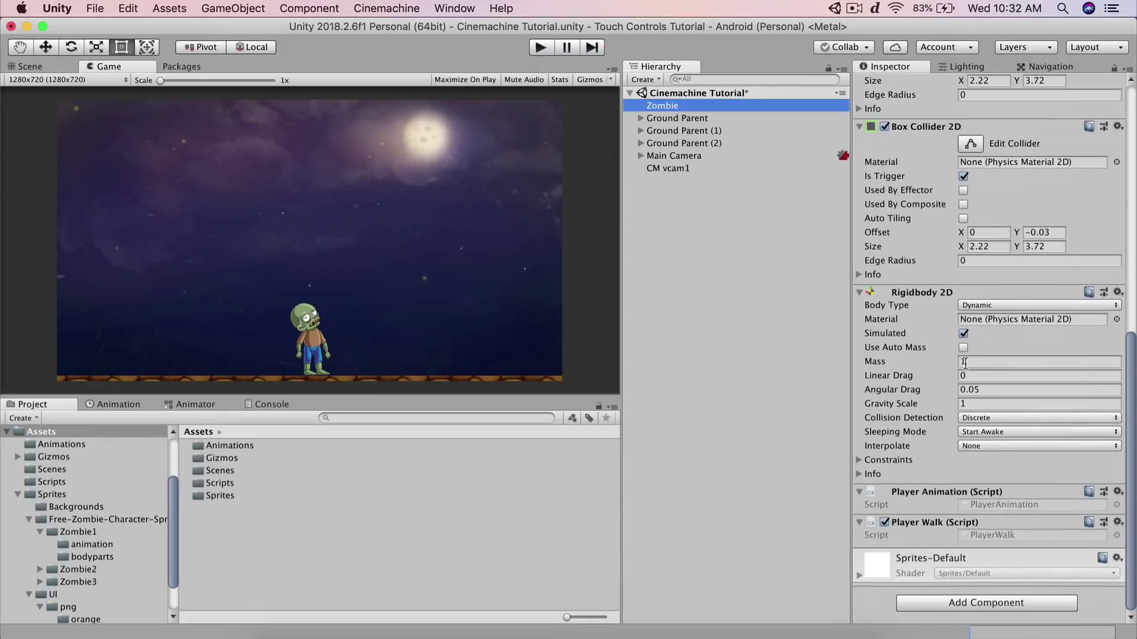
click(924, 445)
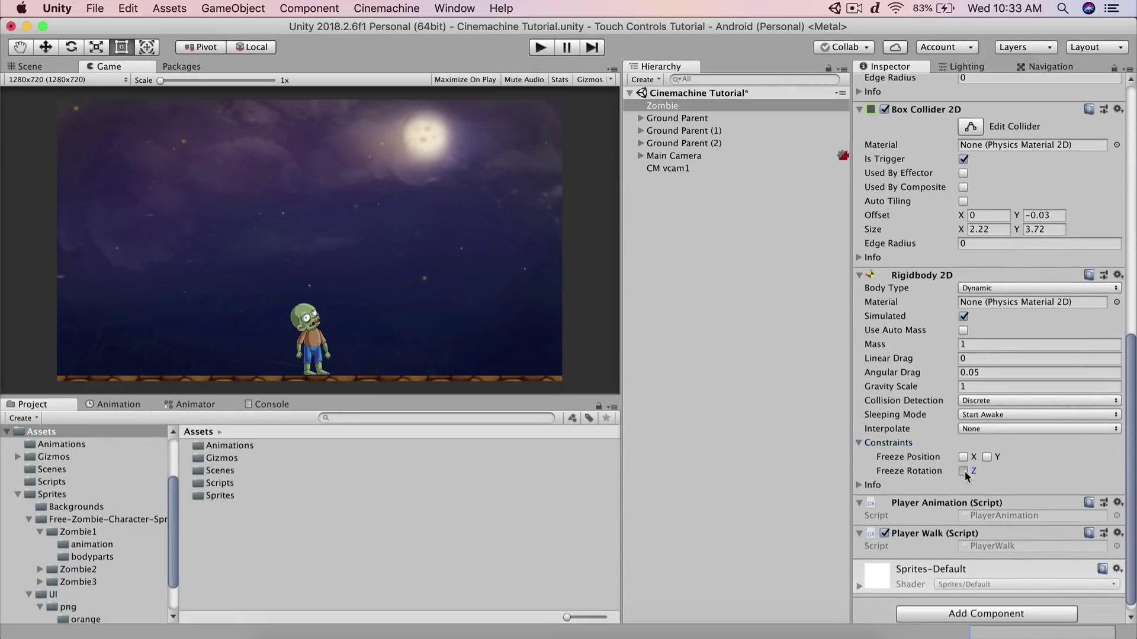
Run the game with CM vcam1 selected and test the Zombie's movement with a Dead Zone Depth of 3
click(667, 169)
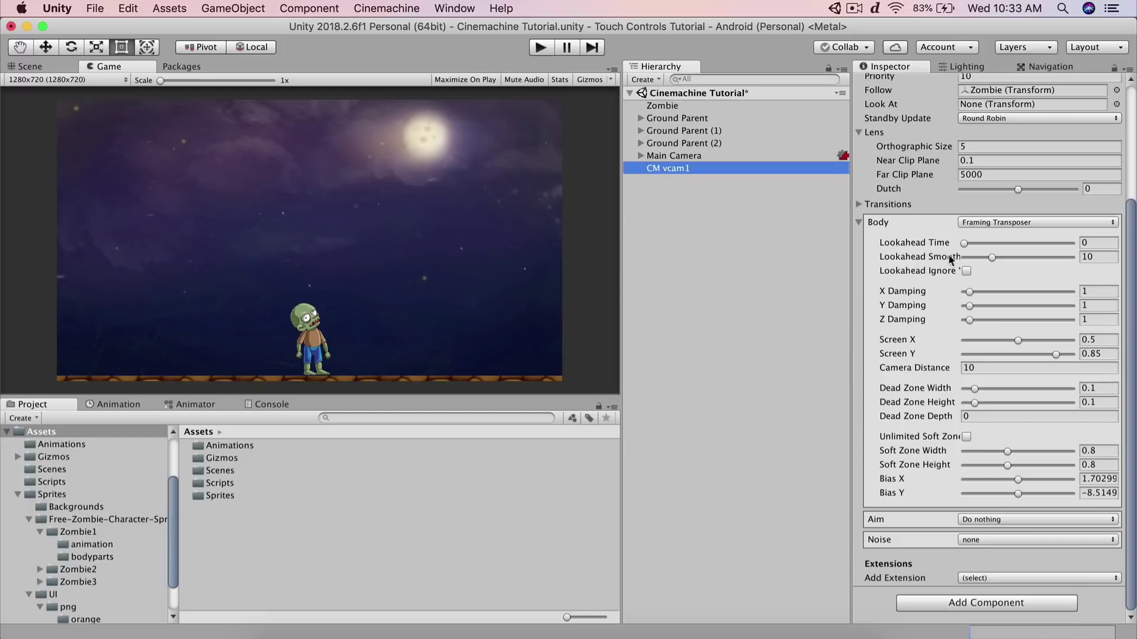
click(539, 48)
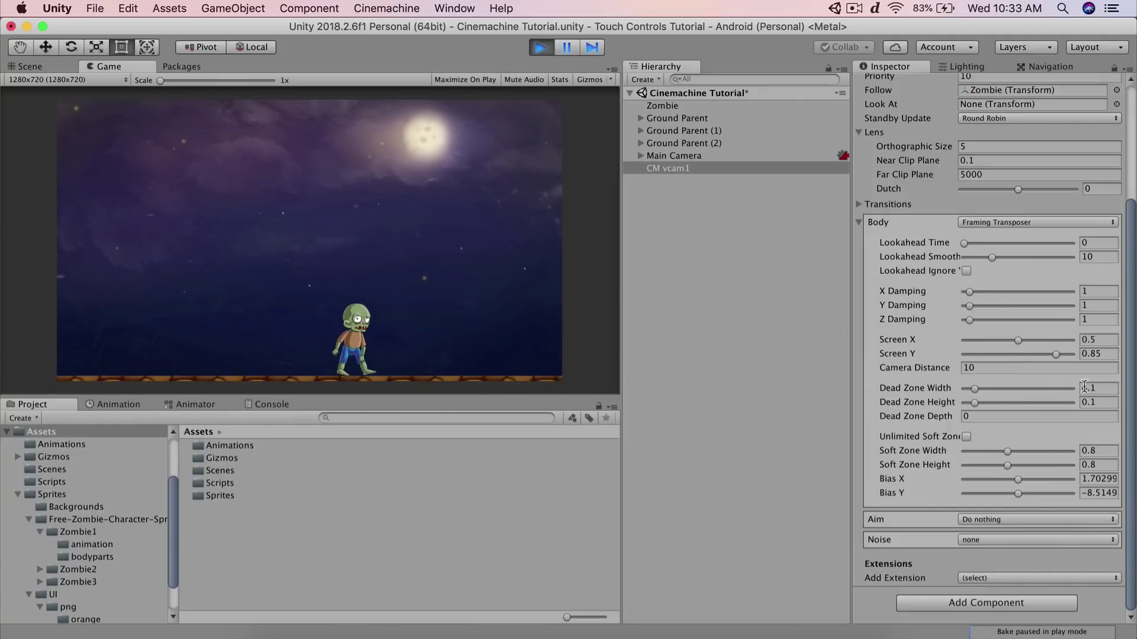
click(955, 391)
click(987, 417)
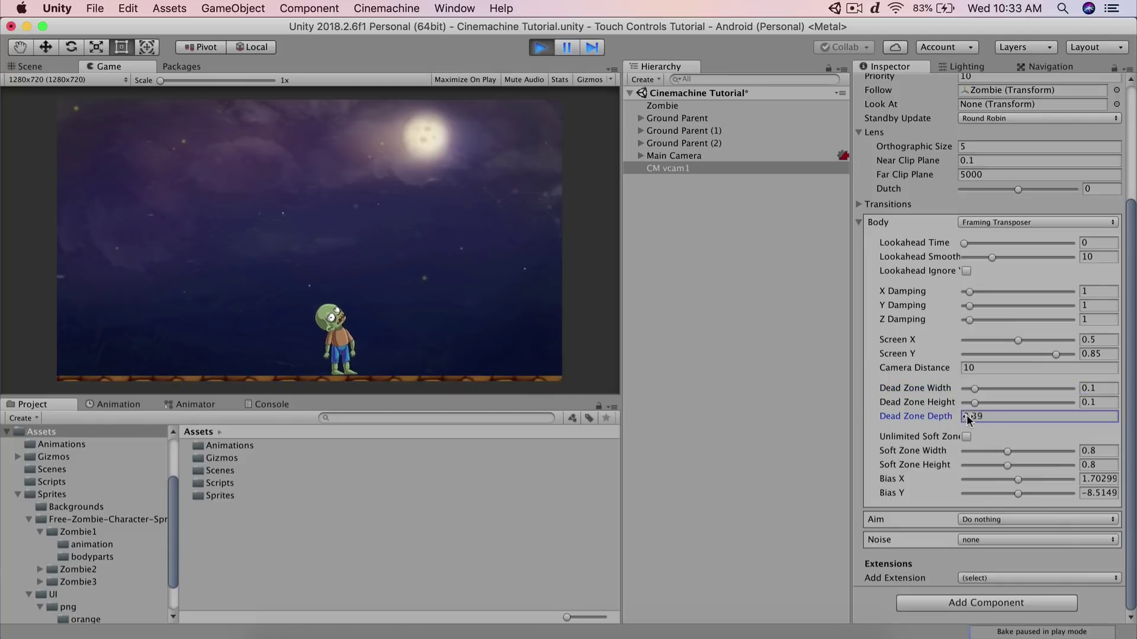
text(2.66)
double_click(1025, 413)
text(3)
click(516, 318)
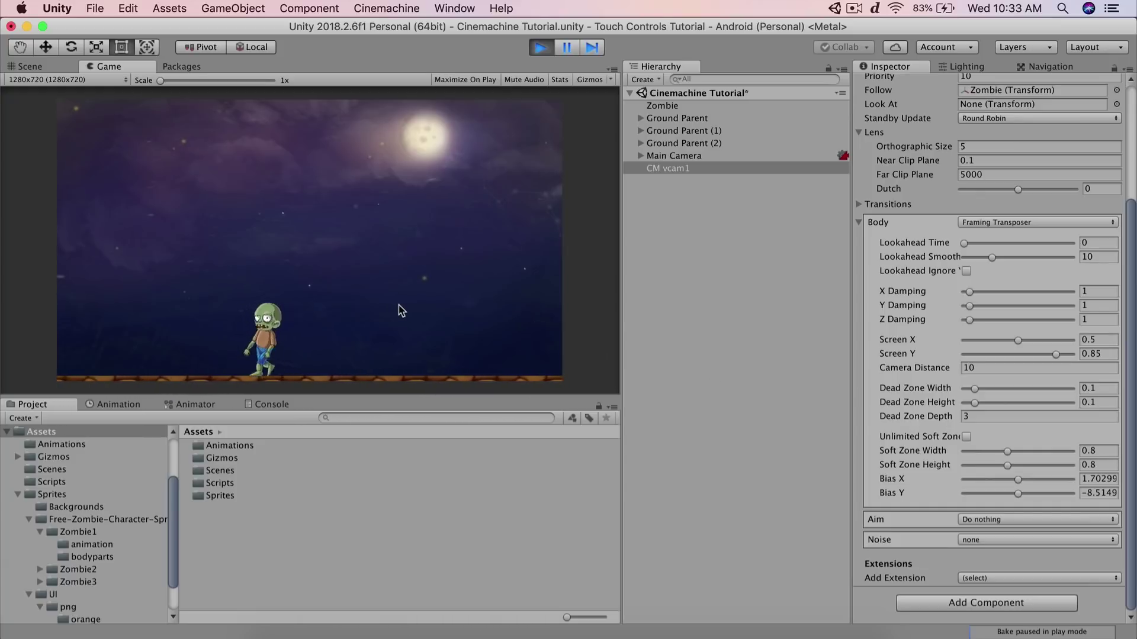
Set CM vcam1's Dead Zone Width and X Damping to 0 in the running game, walking the Zombie after each change
click(1092, 388)
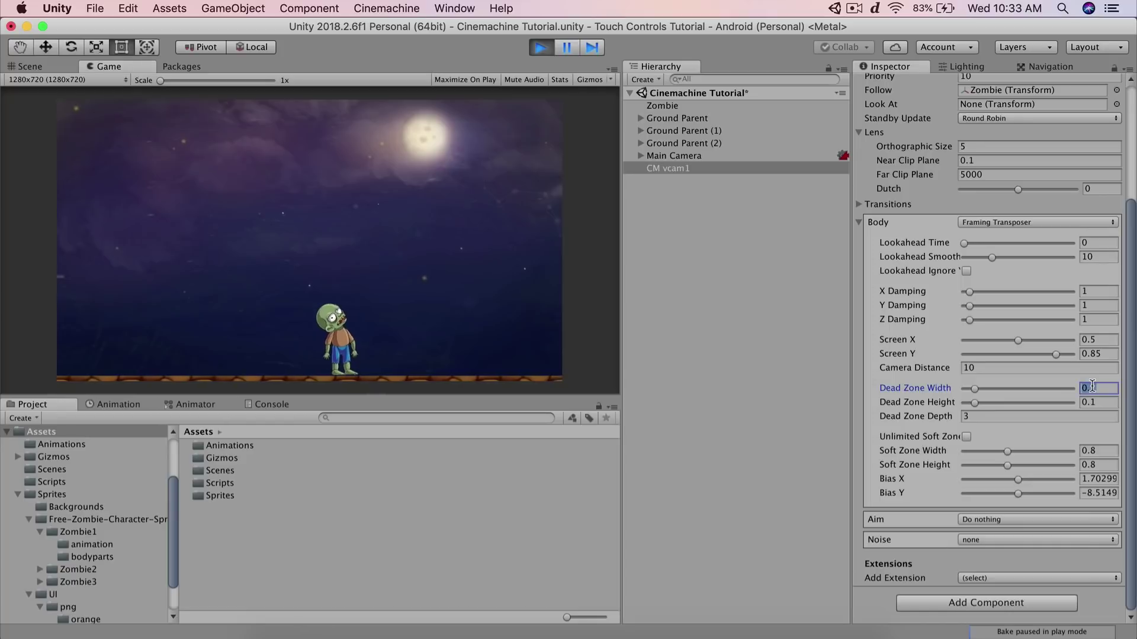
text(0)
click(445, 277)
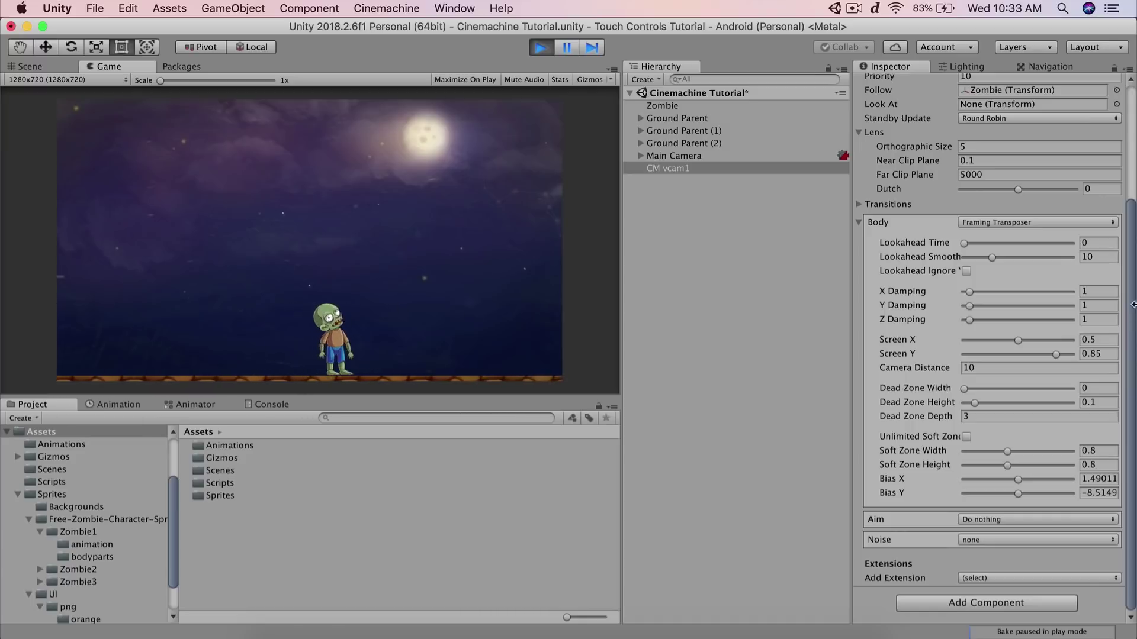
click(1100, 292)
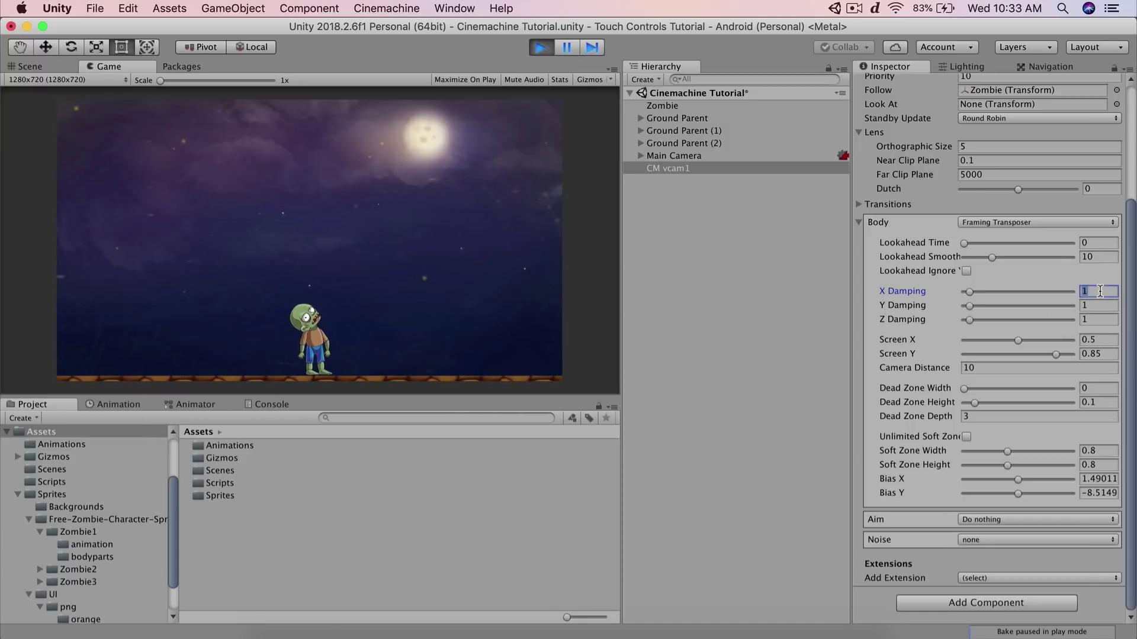
click(454, 280)
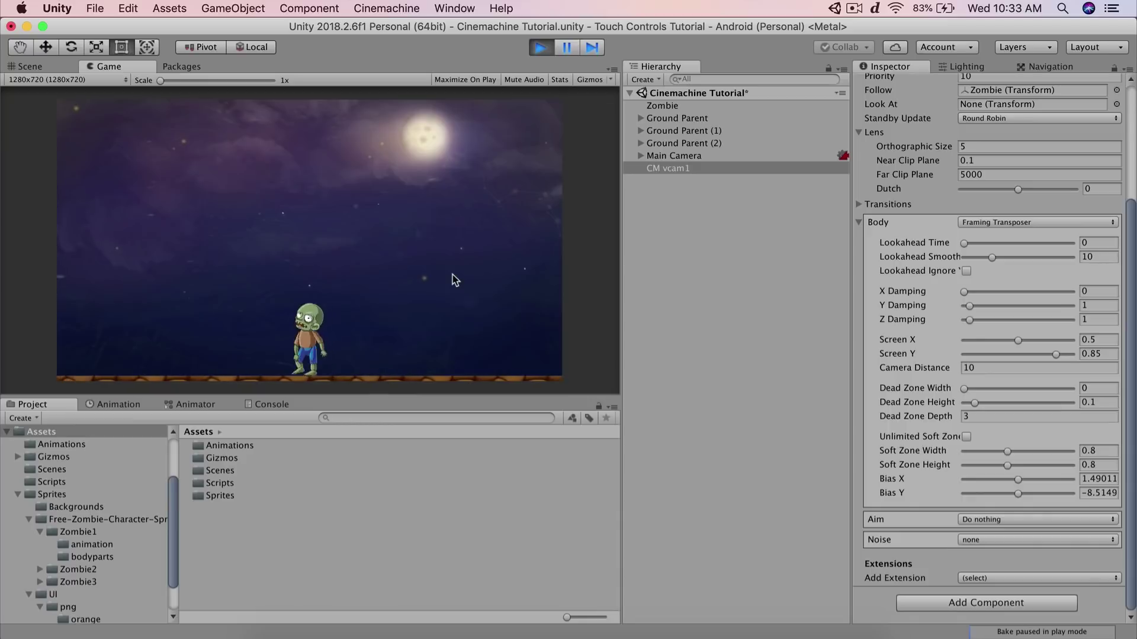
Restore CM vcam1's X Damping to 1 and Dead Zone Depth to 0, and stop the game
click(1105, 292)
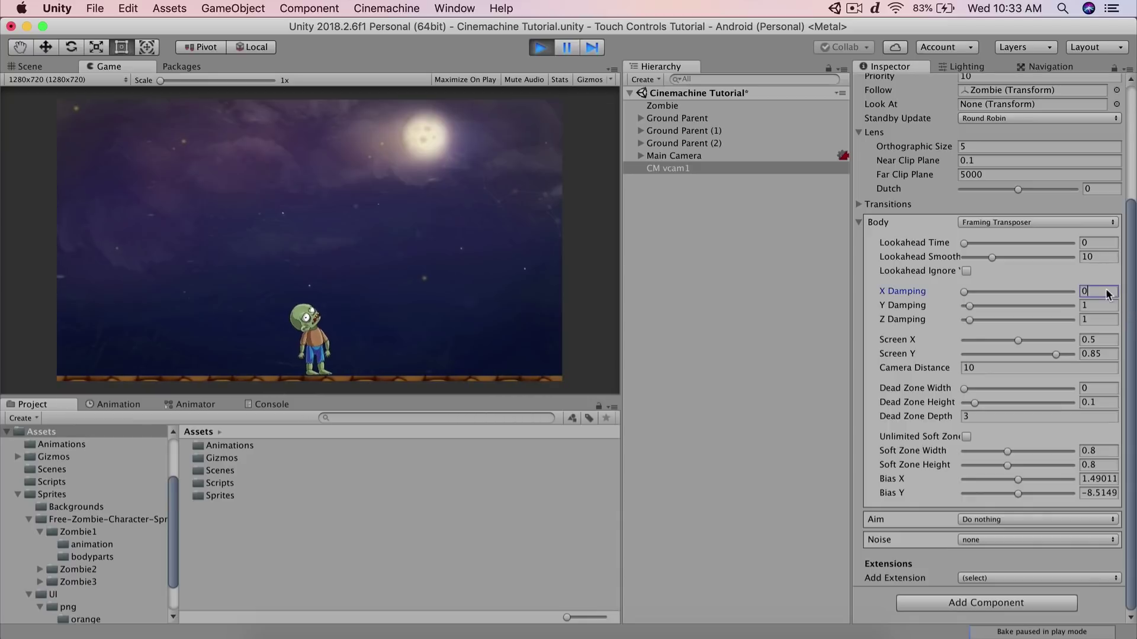
click(985, 417)
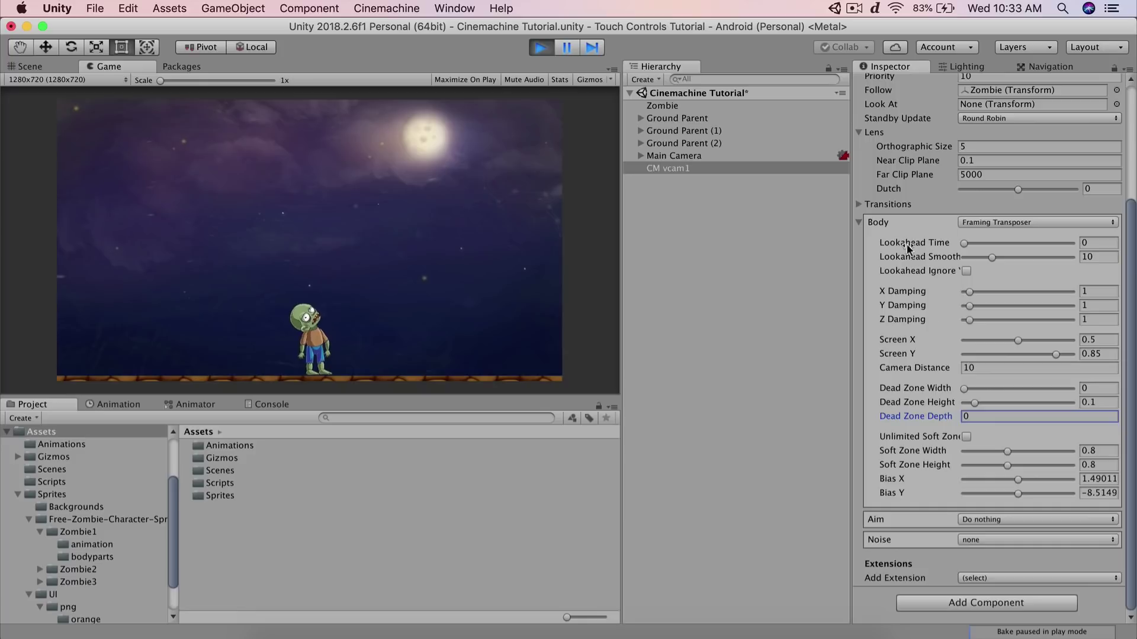
click(548, 52)
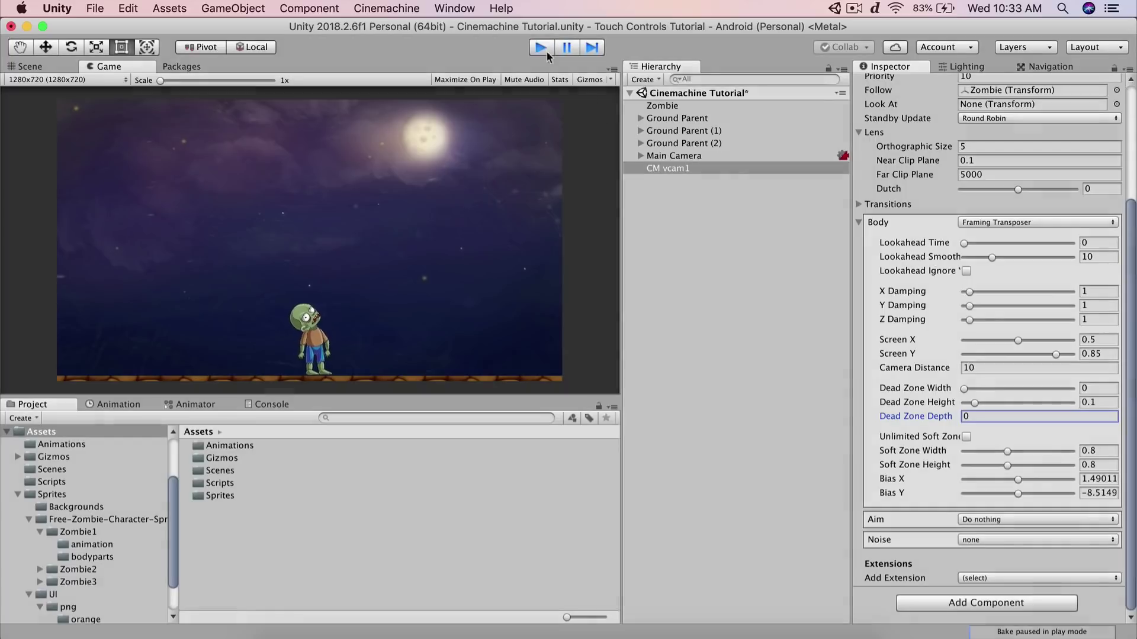